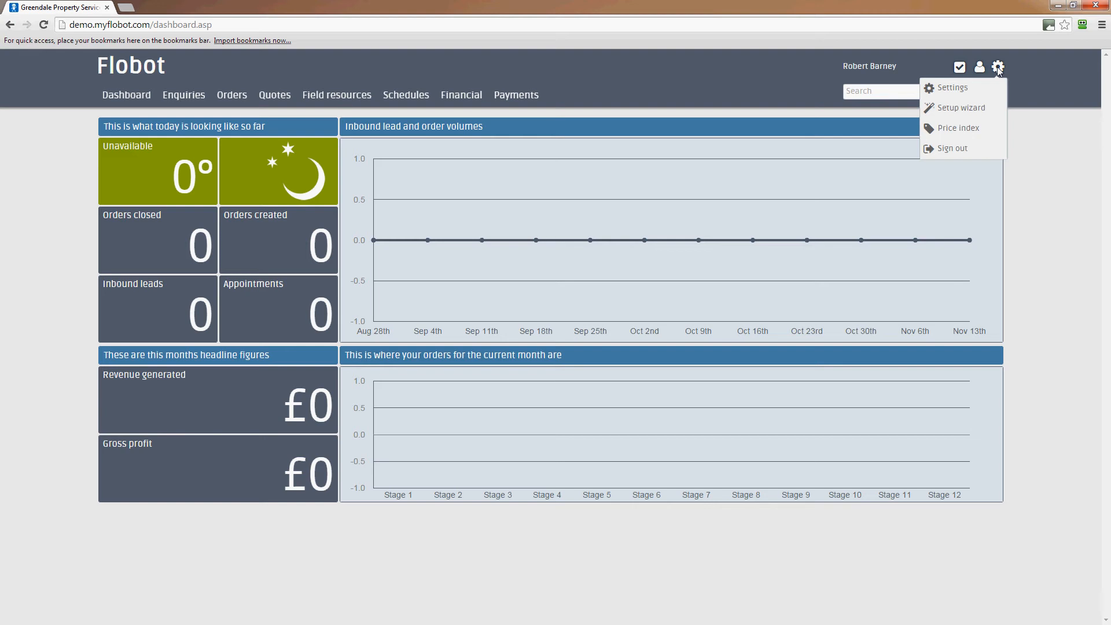
# Open the setup wizard and enter "The New Gardening Company Ltd" as the company name.
pyautogui.click(947, 113)
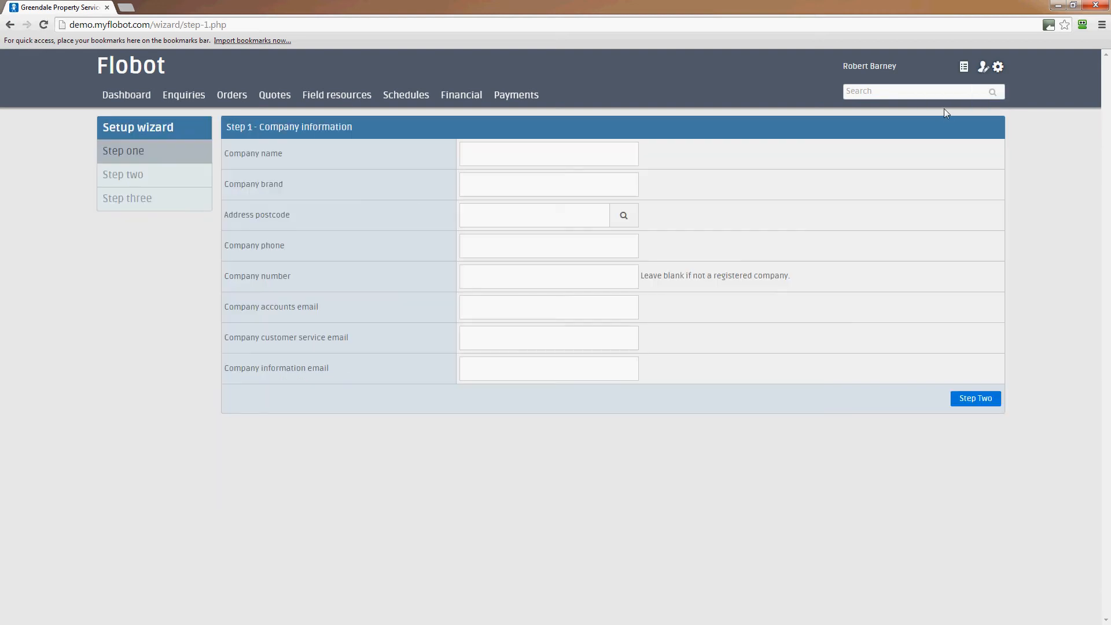
pyautogui.click(546, 155)
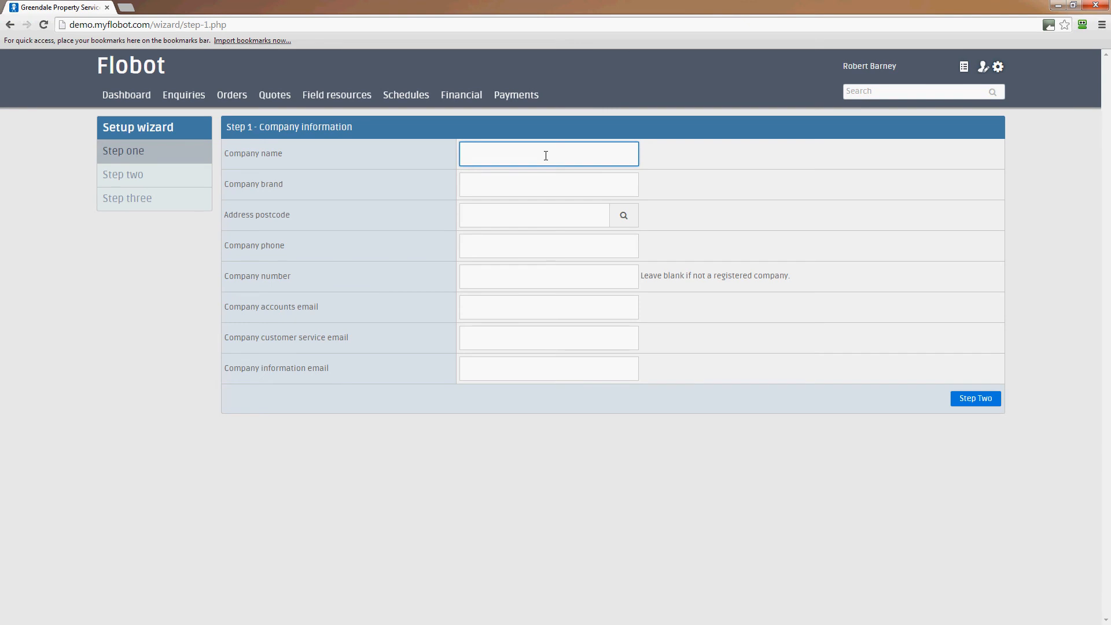
pyautogui.write('The New Gardening Company Ltd')
# Enter "The New Gardening Company" as the company brand.
pyautogui.click(537, 182)
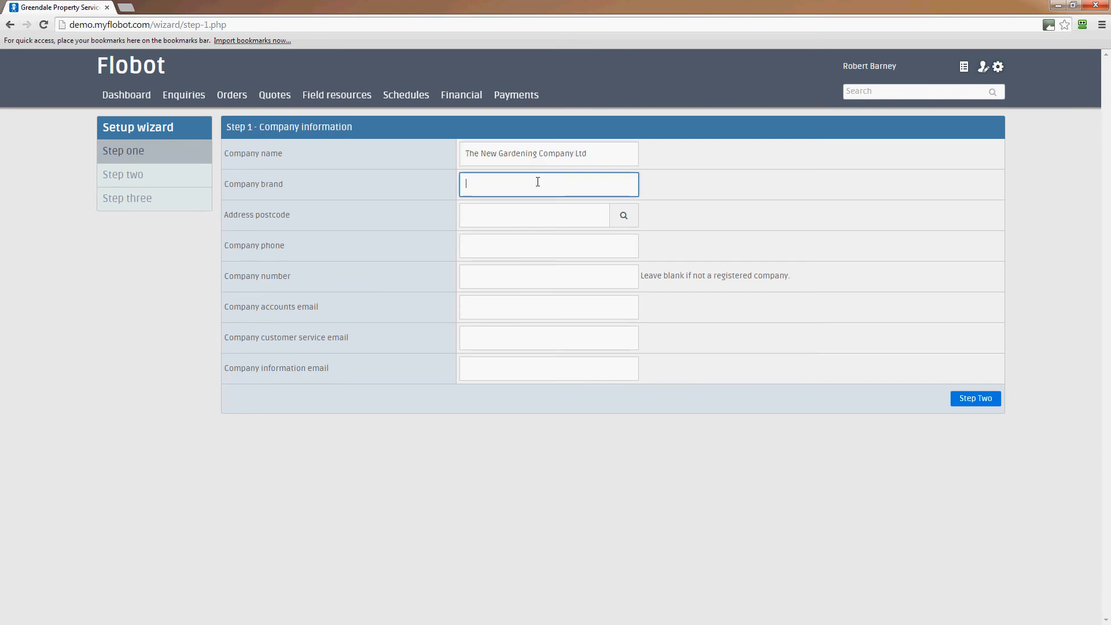
pyautogui.write('The New Gardening Company')
# Look up the company's address by its postcode and choose one of the matching addresses.
pyautogui.click(539, 217)
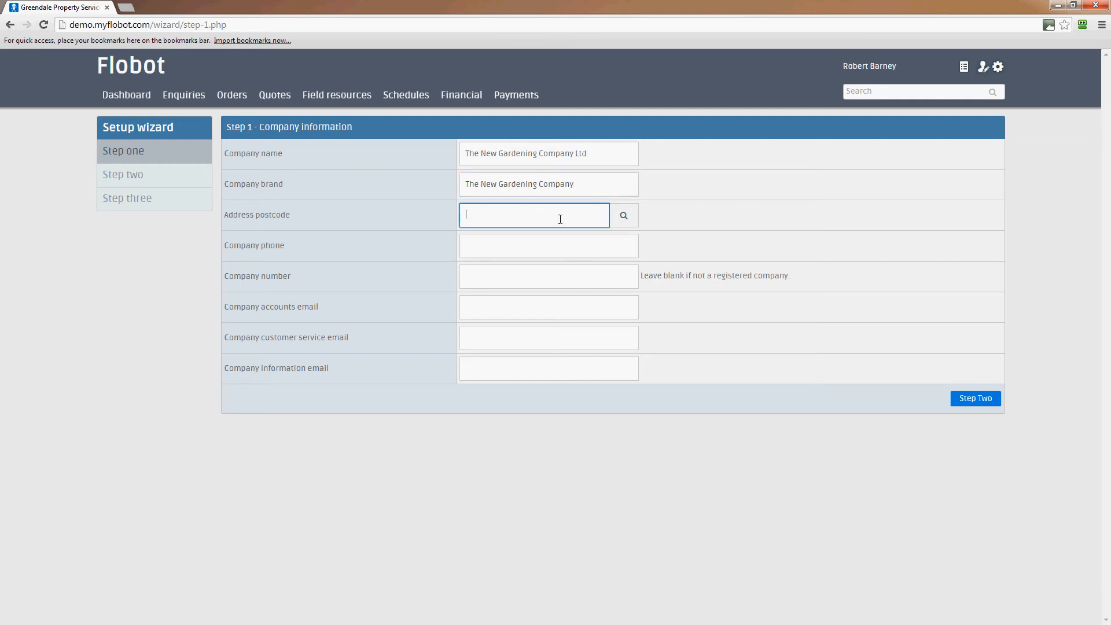
pyautogui.write('SW16 5RU')
pyautogui.click(631, 224)
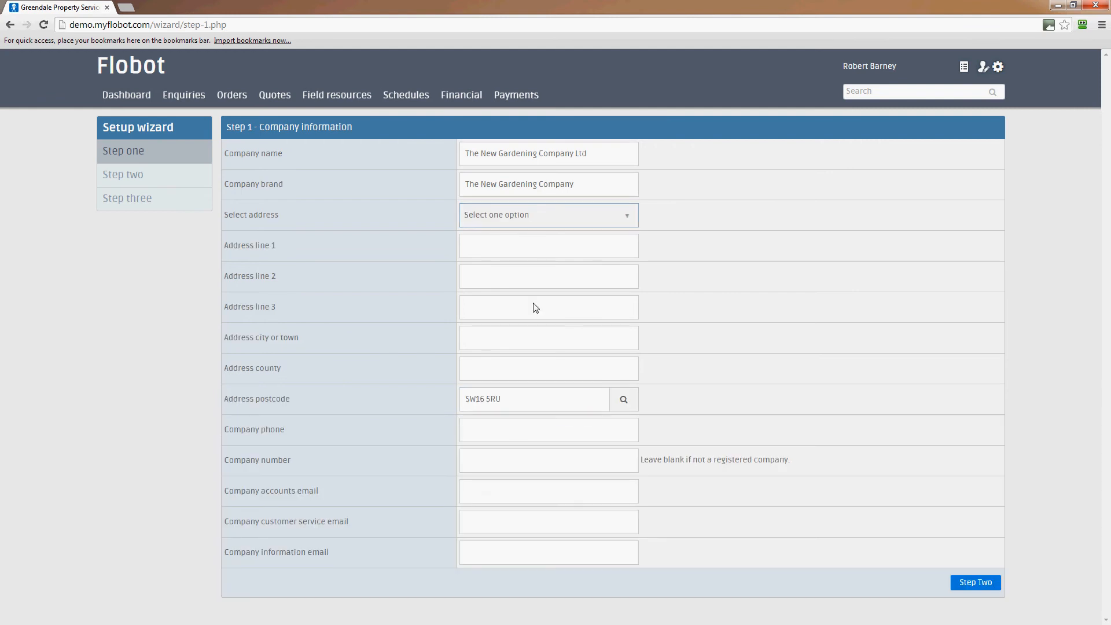
pyautogui.click(526, 223)
pyautogui.click(523, 285)
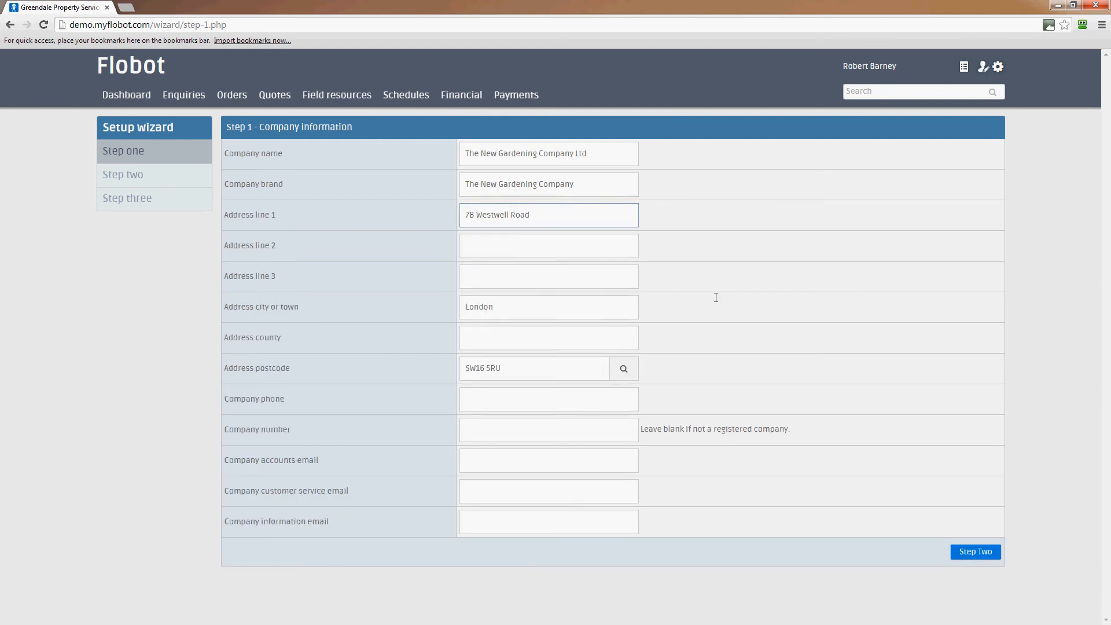
# Enter the company's phone number and its company registration number.
pyautogui.click(497, 399)
pyautogui.write('0124564')
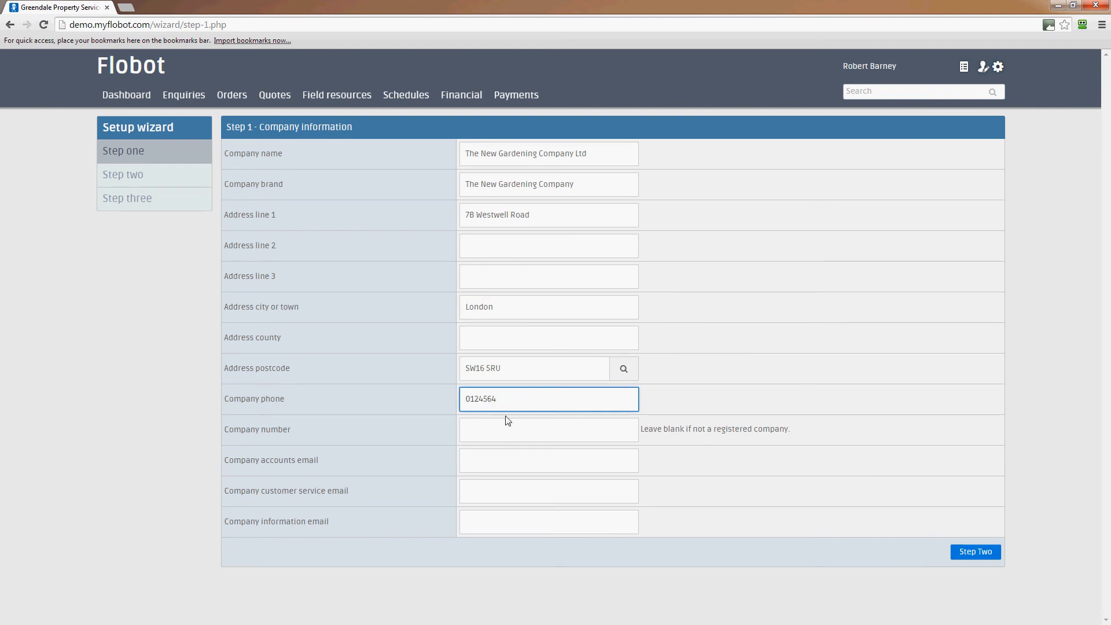
pyautogui.click(499, 431)
pyautogui.write('56464654')
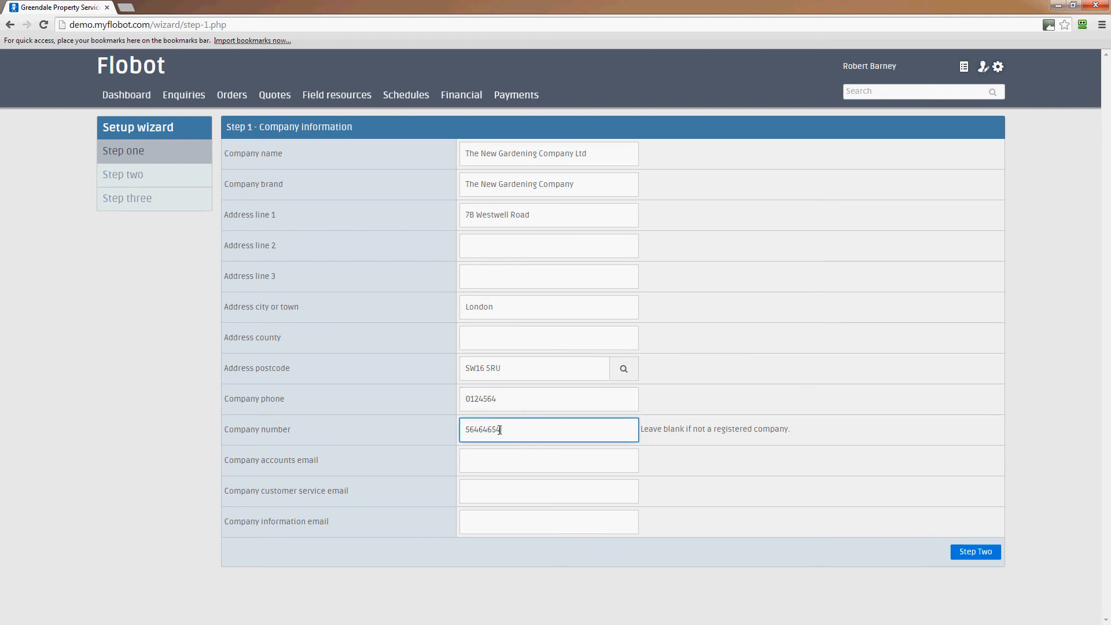
# Enter the company's accounts email and continue to step two of the wizard.
pyautogui.click(484, 459)
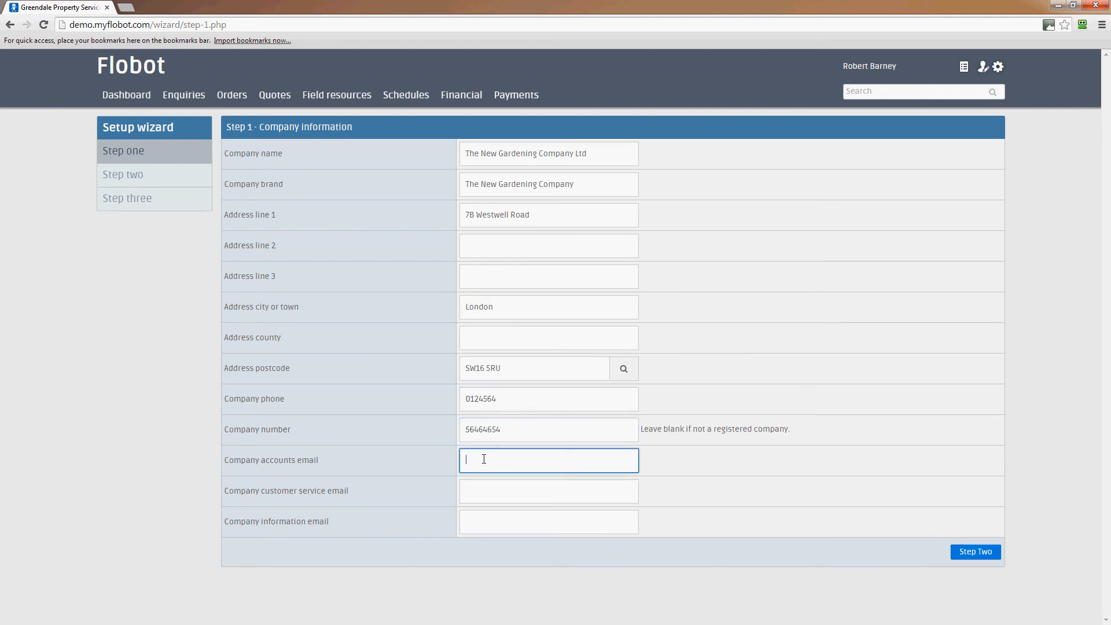
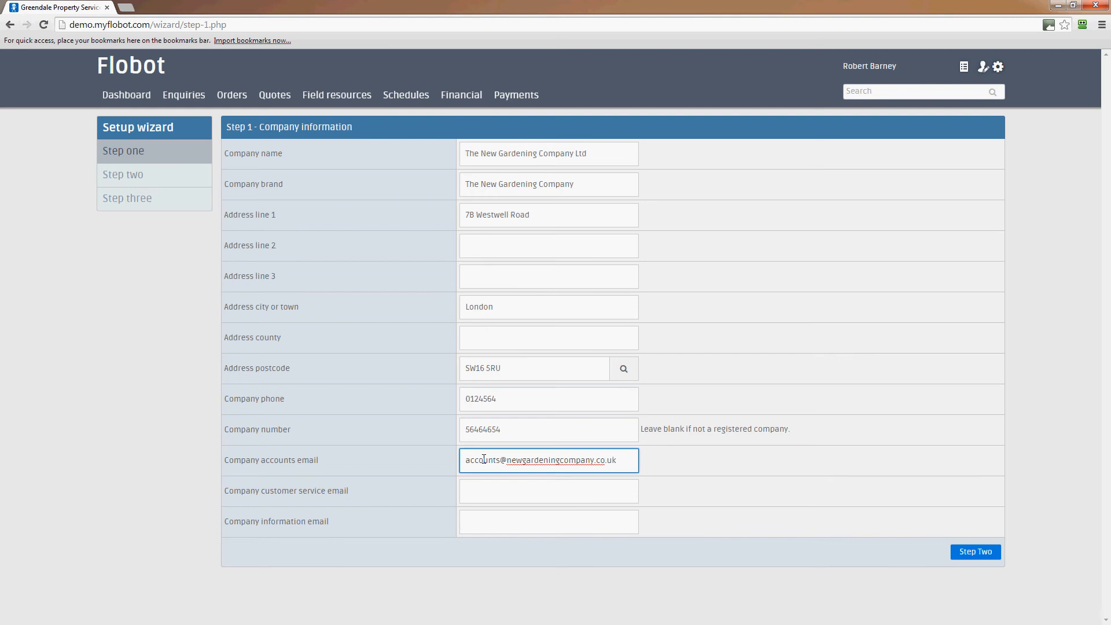
pyautogui.moveTo(628, 462); pyautogui.dragTo(407, 462)
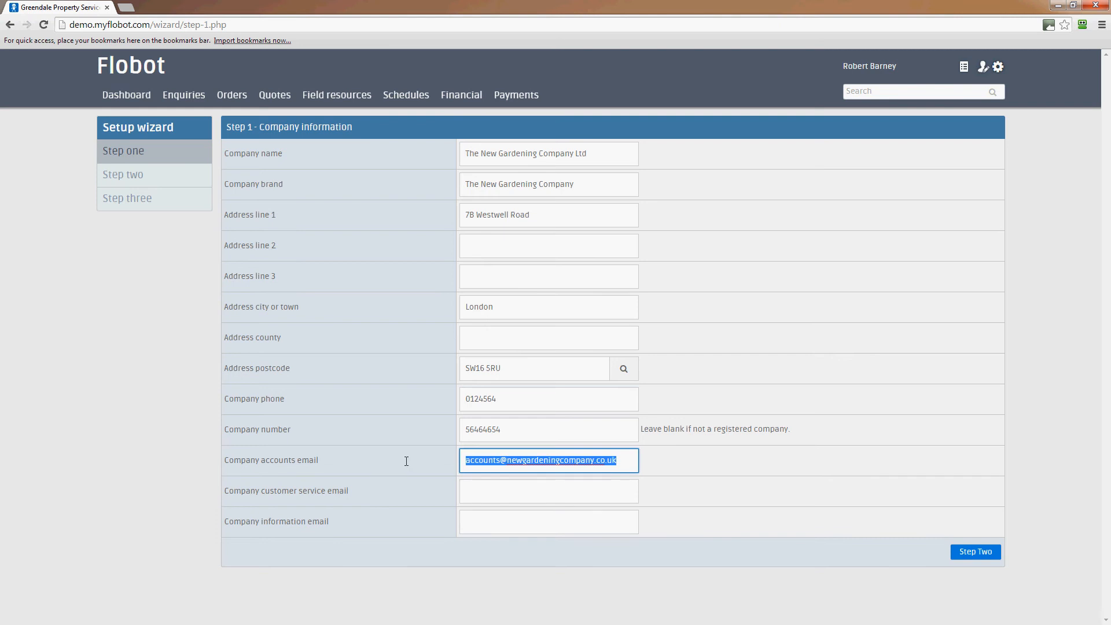
pyautogui.click(987, 552)
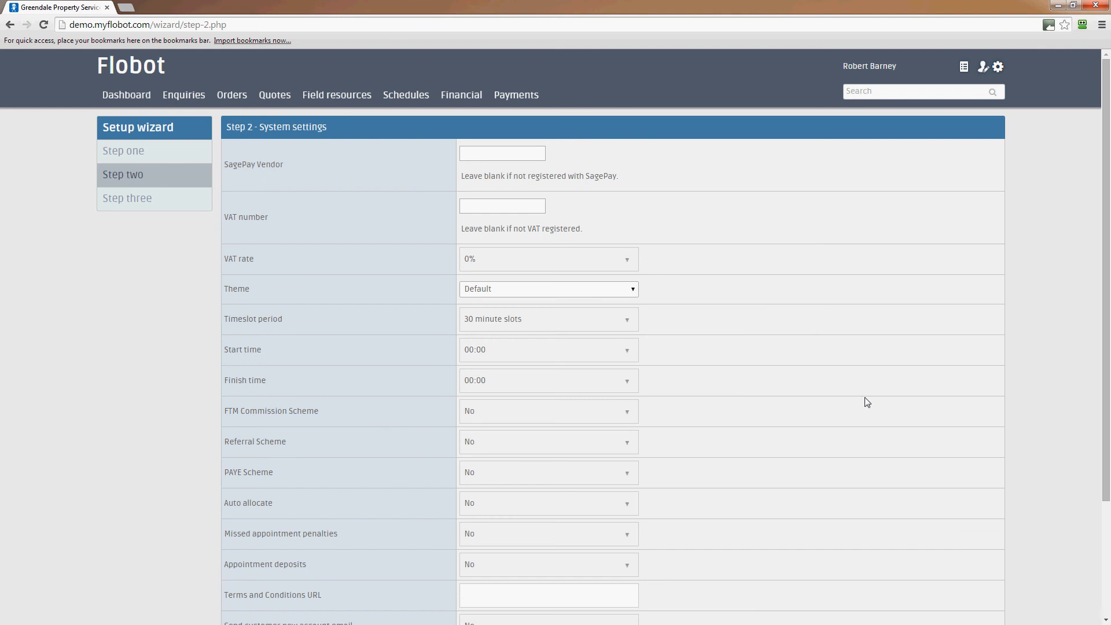
# Review the system settings in step two, including the SagePay vendor, VAT number and timeslot period fields.
pyautogui.scroll(-3, 867, 401)
pyautogui.scroll(3, 866, 402)
pyautogui.scroll(-2, 867, 401)
pyautogui.scroll(2, 866, 401)
pyautogui.scroll(-2, 866, 401)
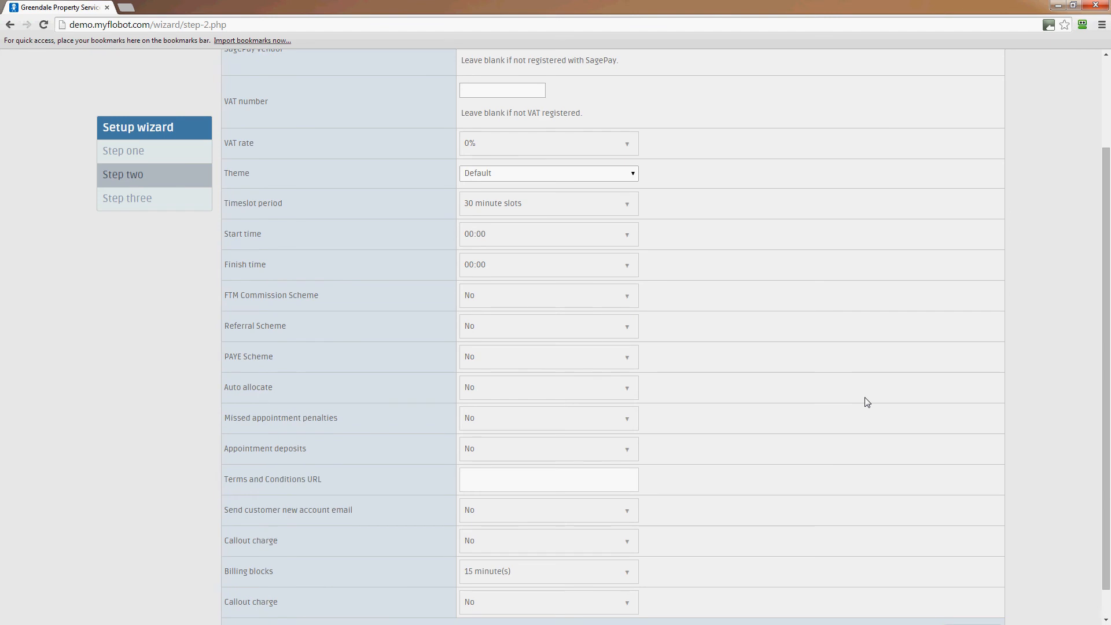
pyautogui.scroll(2, 866, 401)
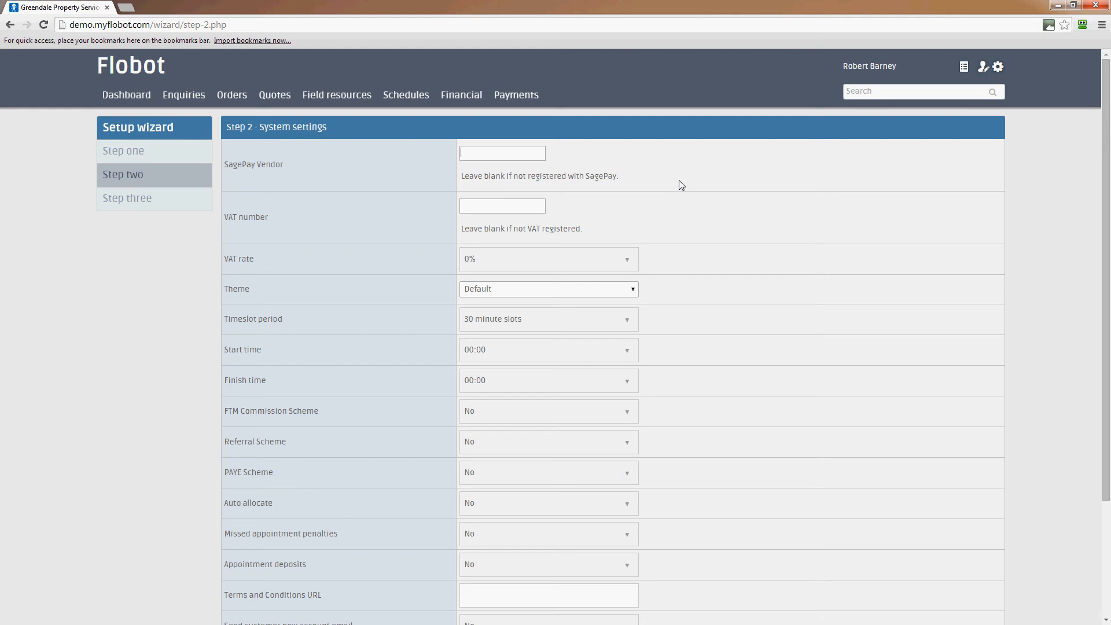
pyautogui.click(507, 202)
pyautogui.moveTo(249, 317); pyautogui.dragTo(523, 323)
pyautogui.click(707, 320)
# Set the timeslot period to 2 hour slots.
pyautogui.click(627, 320)
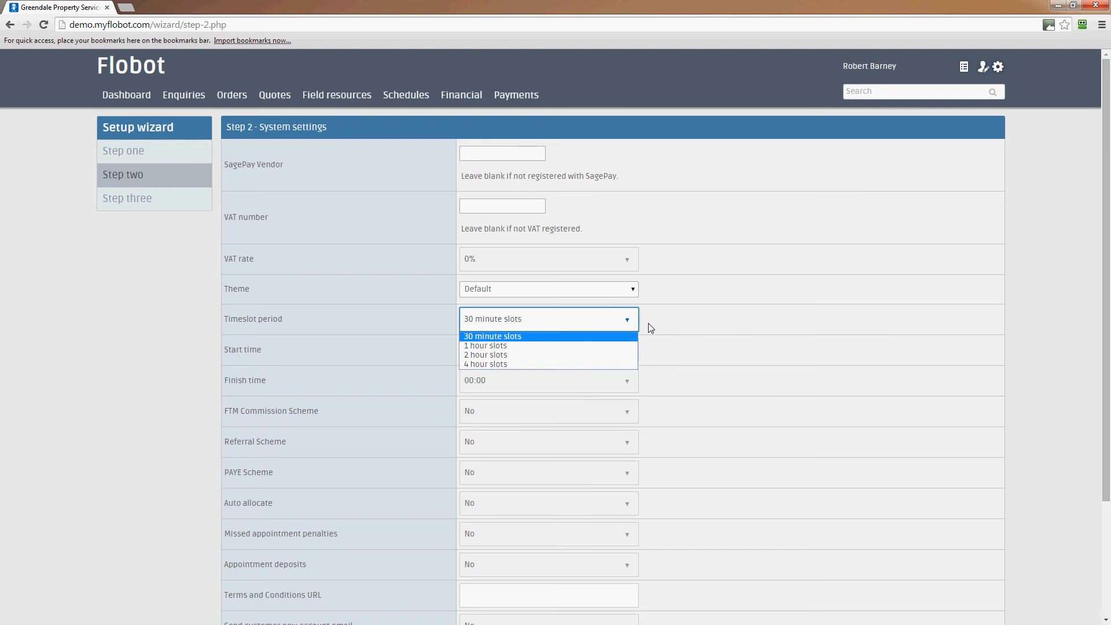
pyautogui.click(513, 346)
pyautogui.click(622, 324)
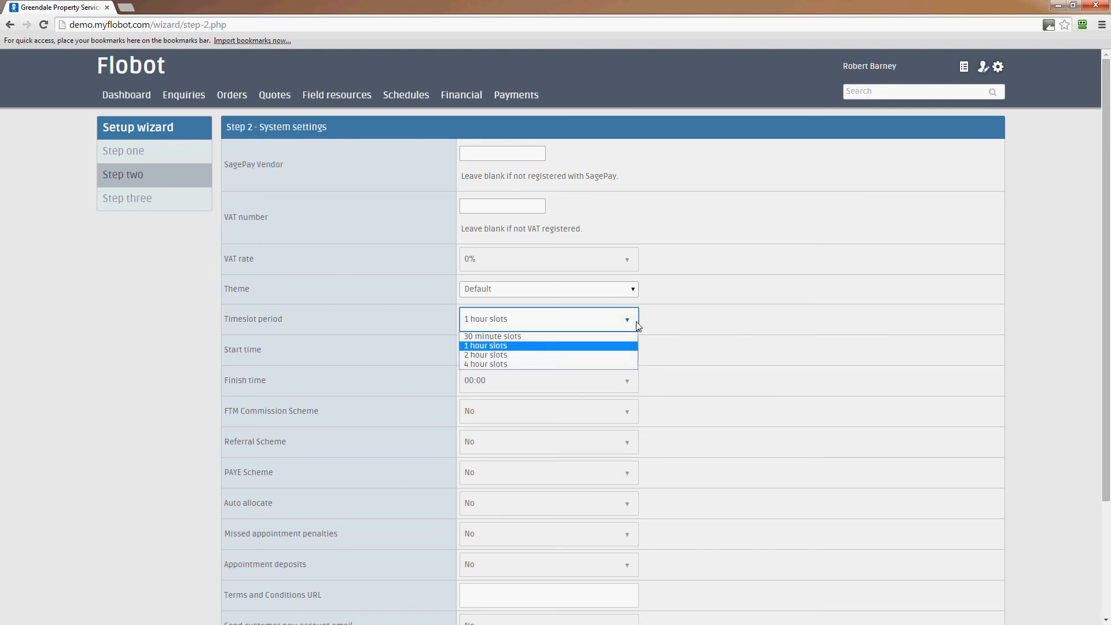
pyautogui.click(593, 354)
pyautogui.click(795, 296)
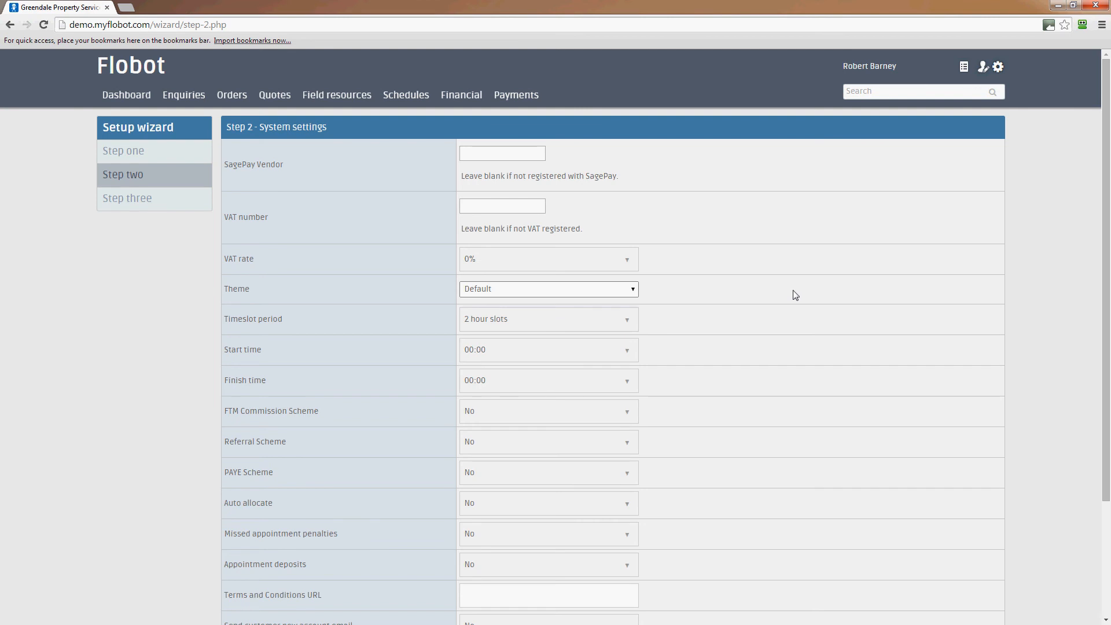
# Check the available theme and timeslot period options, keeping 2 hour slots selected.
pyautogui.click(632, 291)
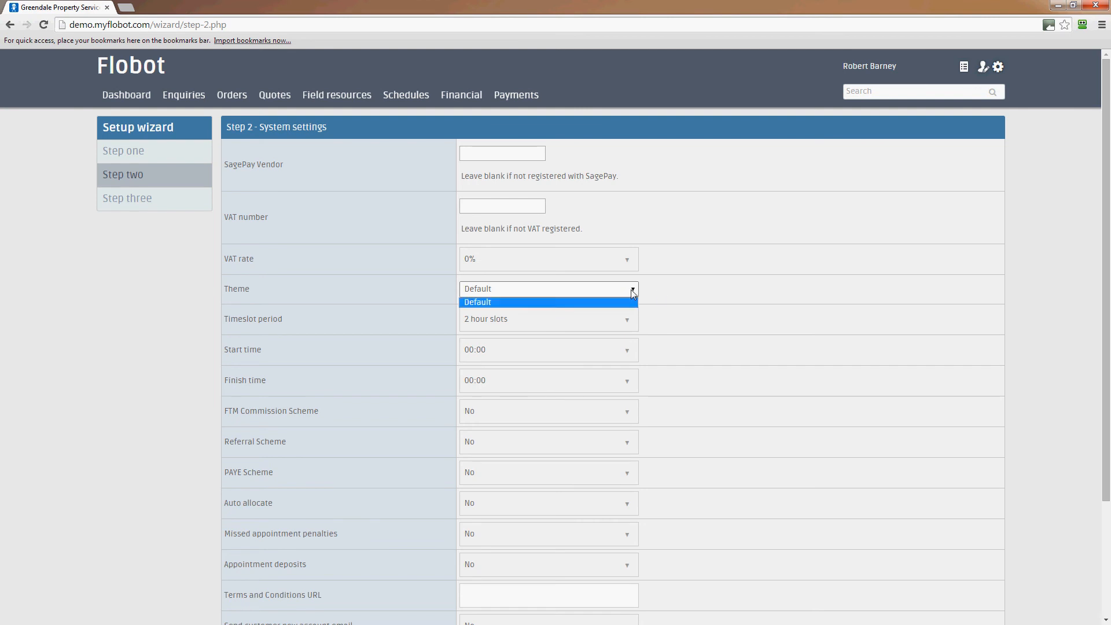
pyautogui.click(628, 323)
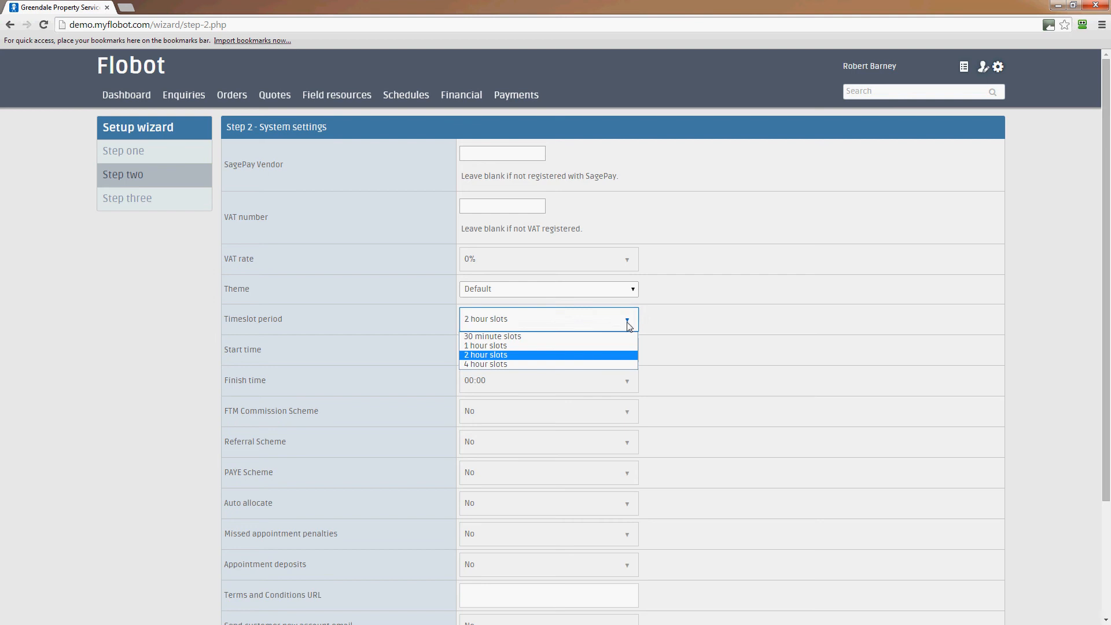
pyautogui.click(575, 355)
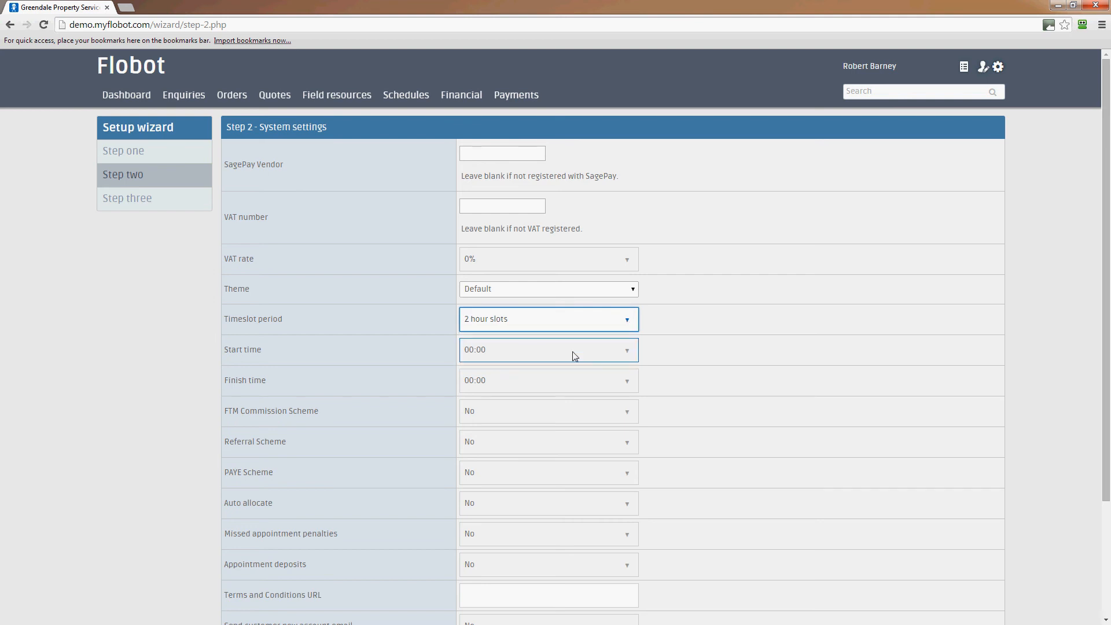
pyautogui.click(721, 329)
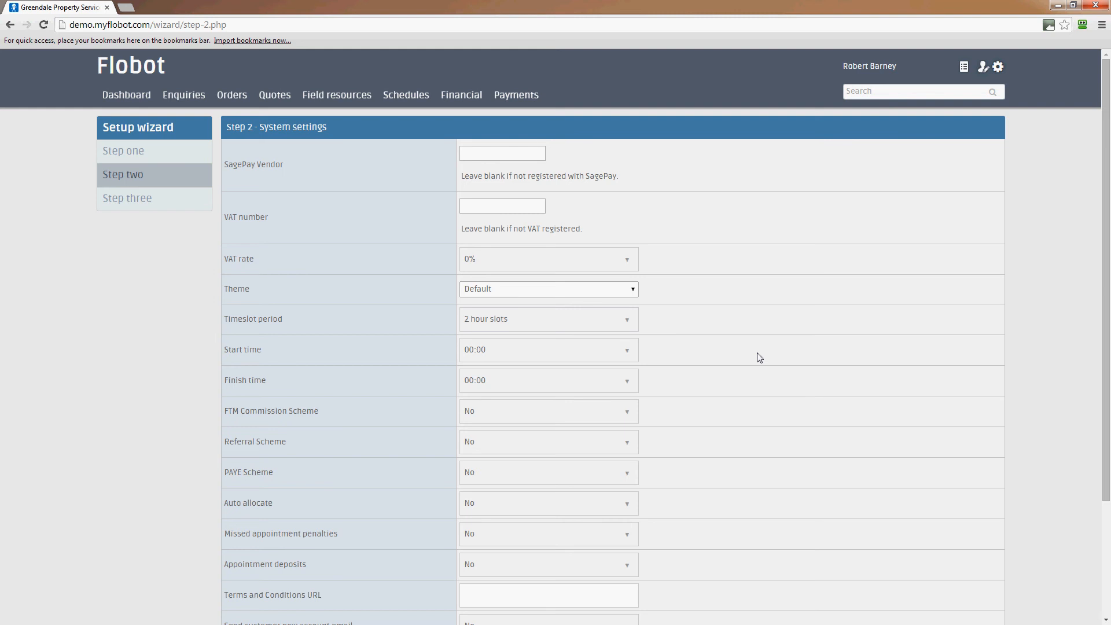
# Set the start time to 08:00 and the finish time to 20:00.
pyautogui.scroll(-1, 760, 358)
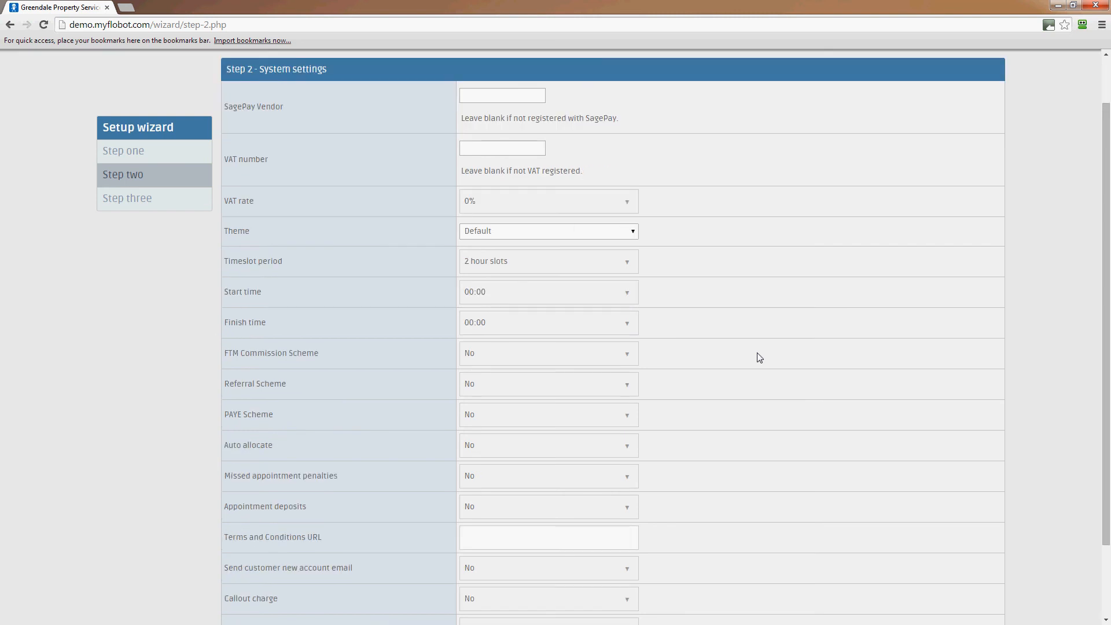
pyautogui.scroll(1, 760, 357)
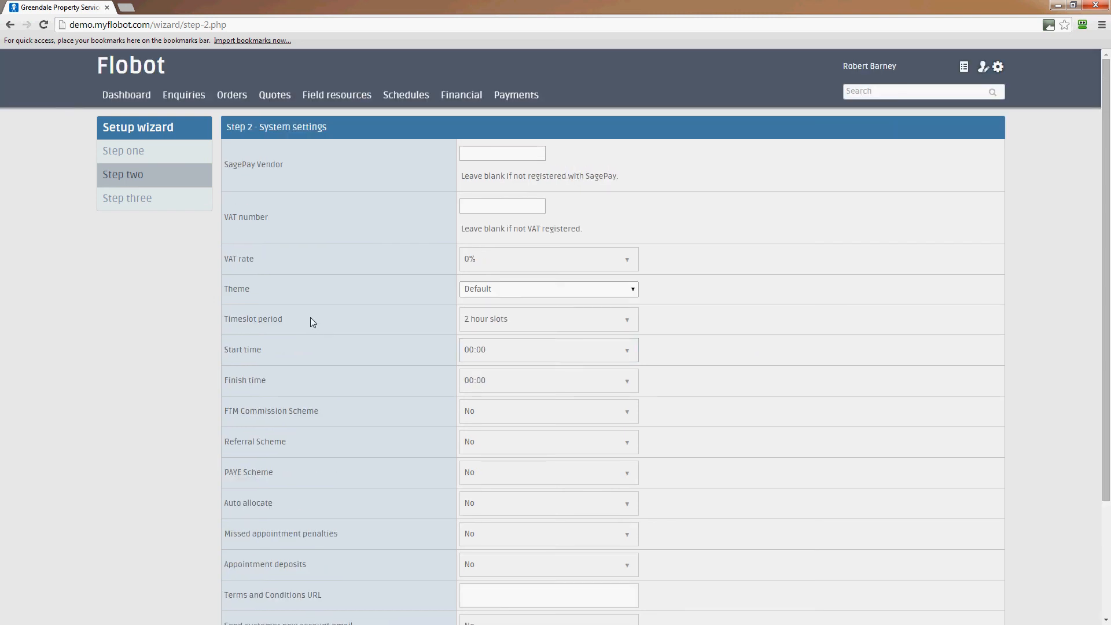
pyautogui.click(572, 359)
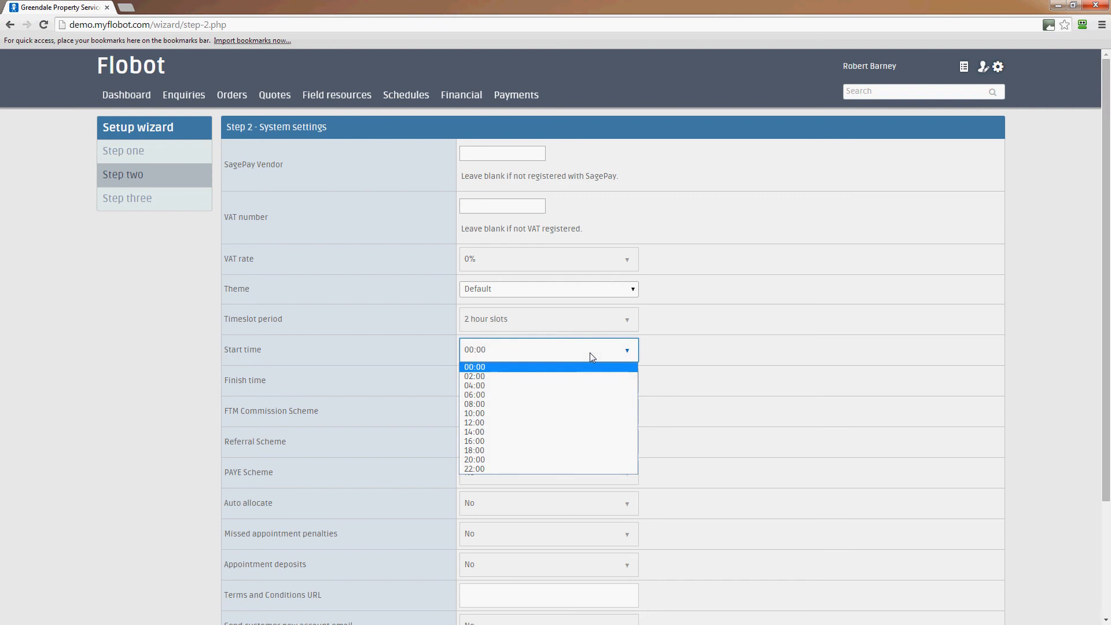
pyautogui.click(570, 404)
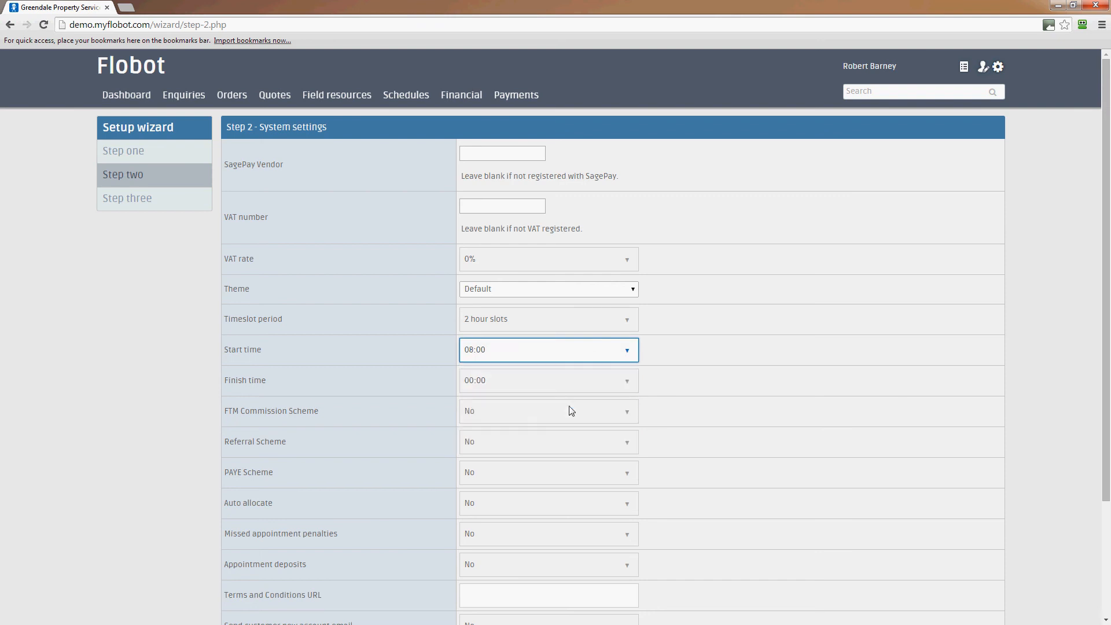
pyautogui.click(564, 382)
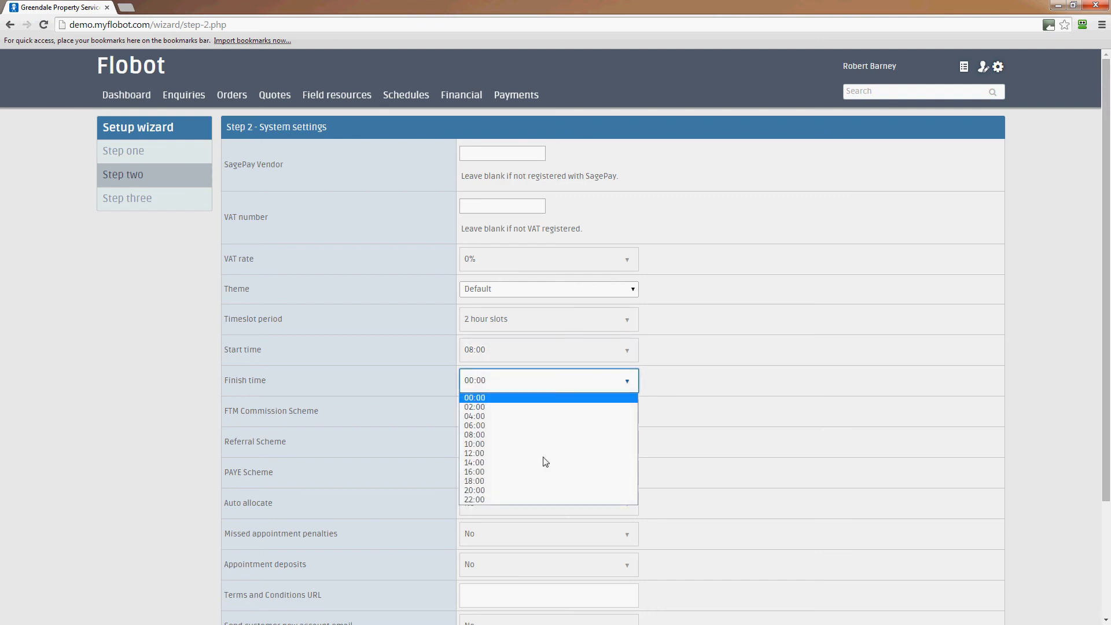
pyautogui.click(542, 490)
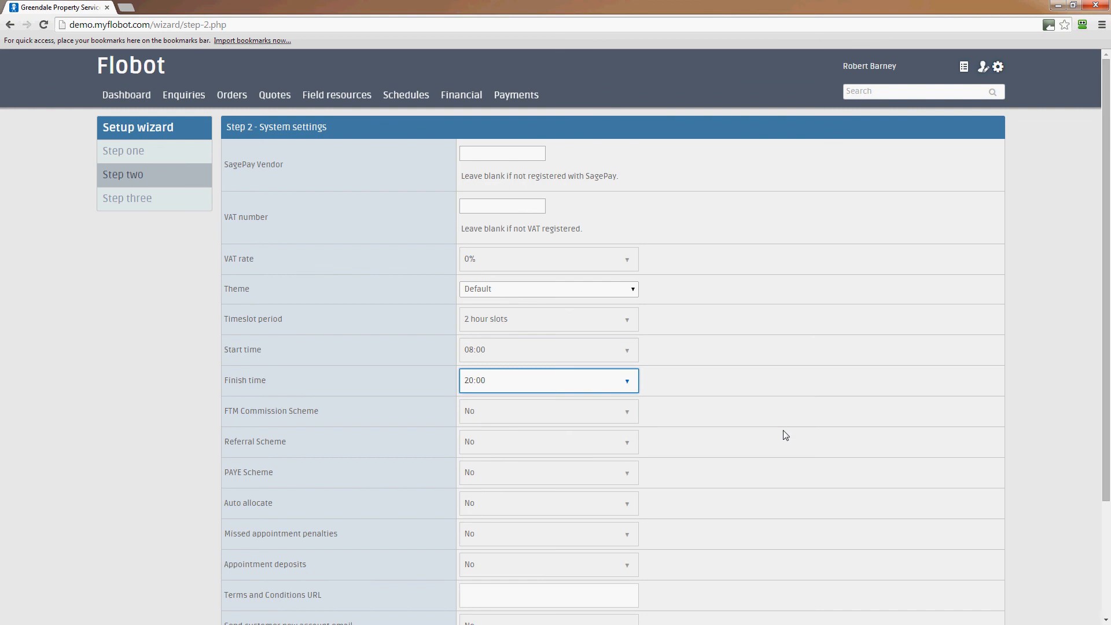
# Examine the remaining system settings, including the options for the FTM Commission Scheme and the PAYE Scheme.
pyautogui.scroll(-2, 764, 431)
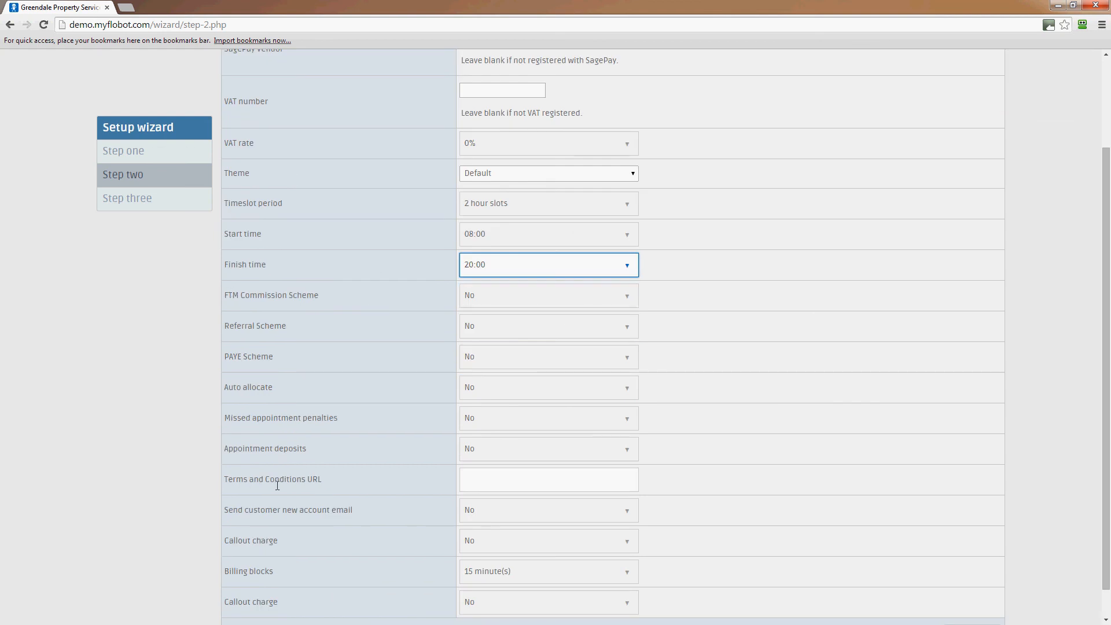
pyautogui.scroll(-1, 325, 507)
pyautogui.scroll(1, 326, 507)
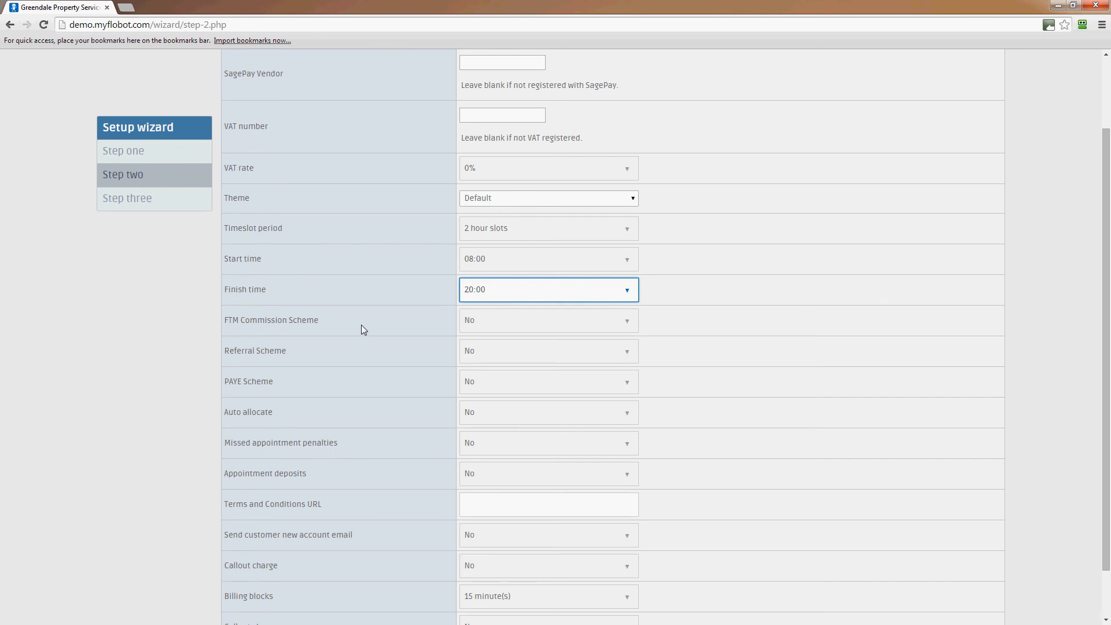
pyautogui.click(547, 322)
pyautogui.click(757, 319)
pyautogui.click(758, 320)
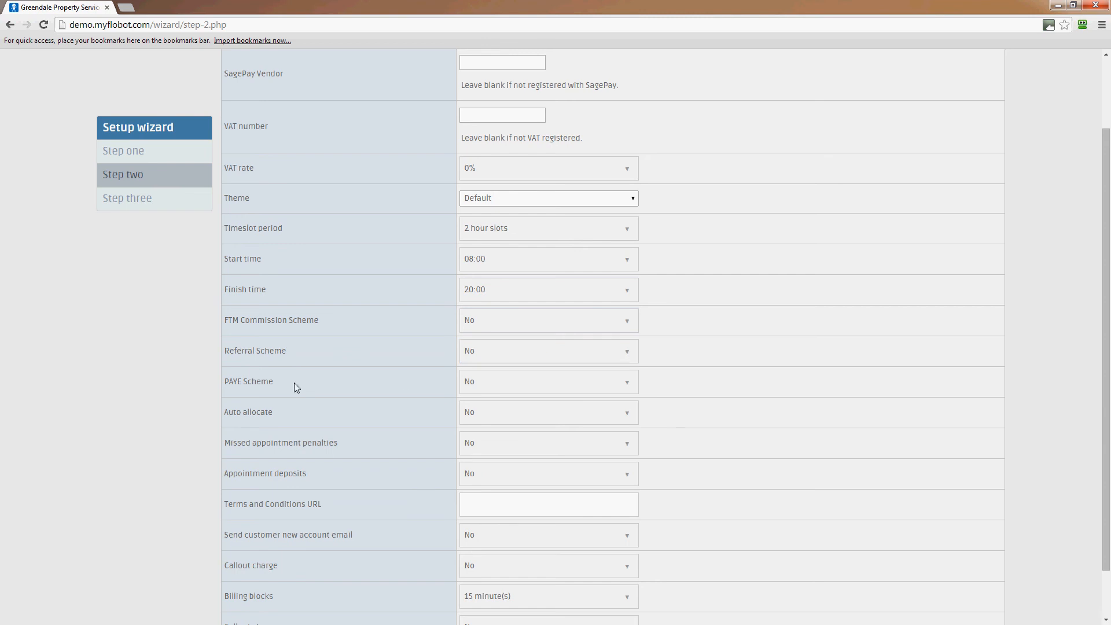
pyautogui.click(527, 385)
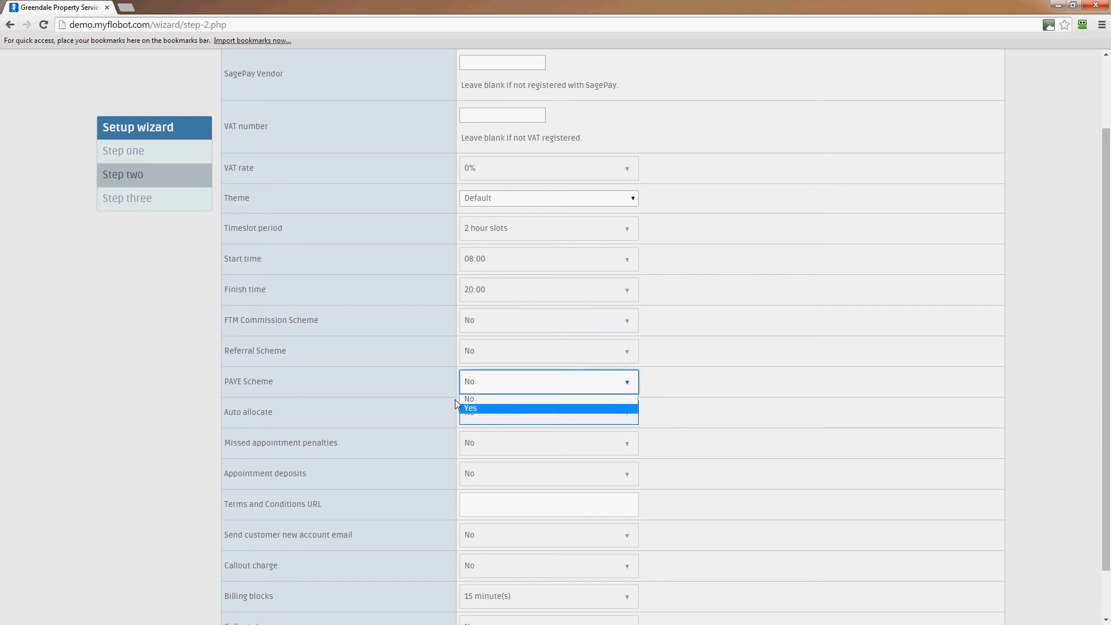
pyautogui.click(401, 395)
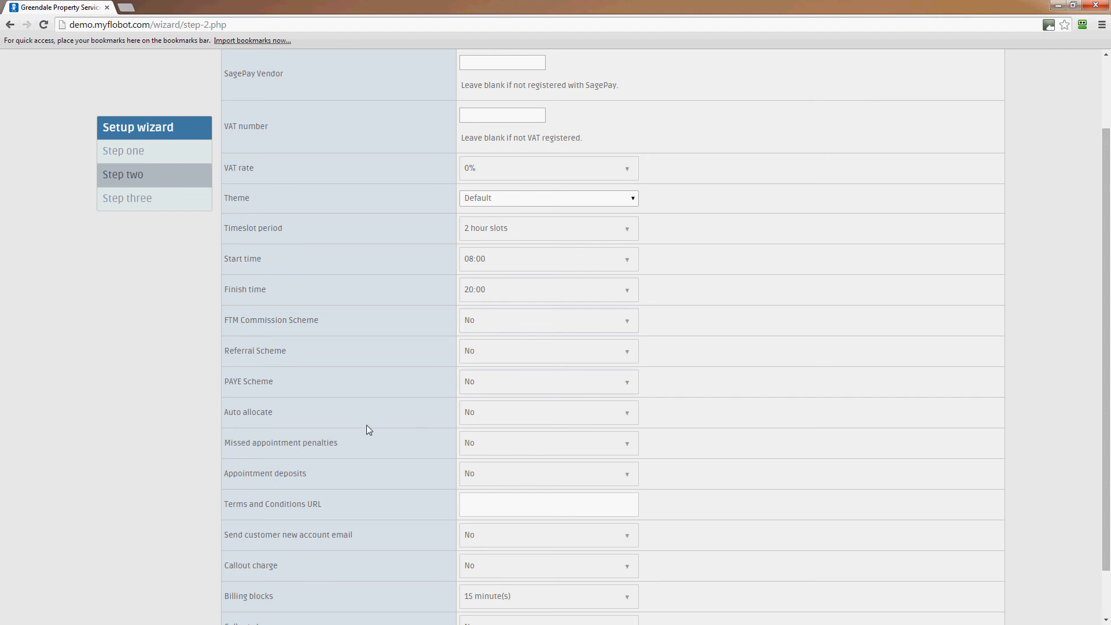
# Try enabling missed appointment penalties, return the setting to No, and check the appointment deposits options.
pyautogui.scroll(-1, 367, 430)
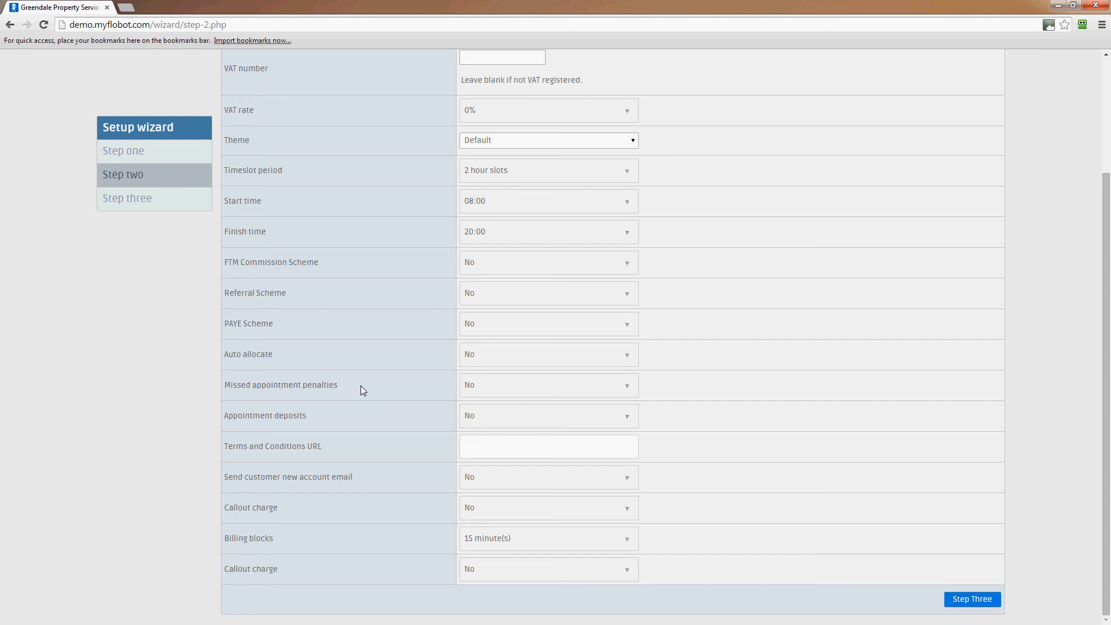
pyautogui.click(518, 388)
pyautogui.click(503, 413)
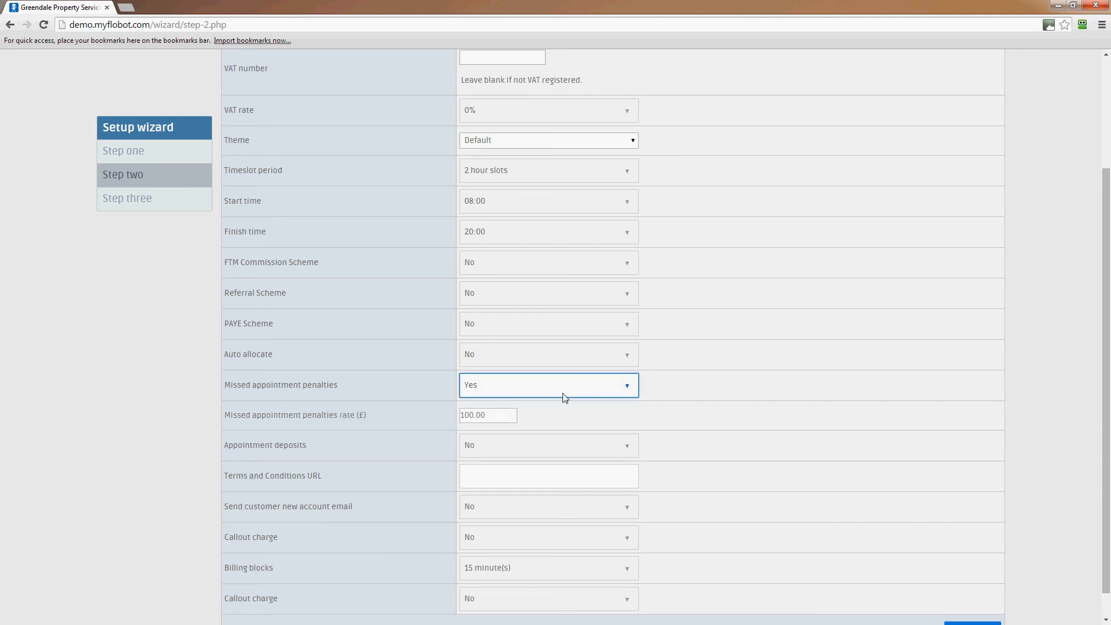
pyautogui.press('Tab')
pyautogui.click(597, 392)
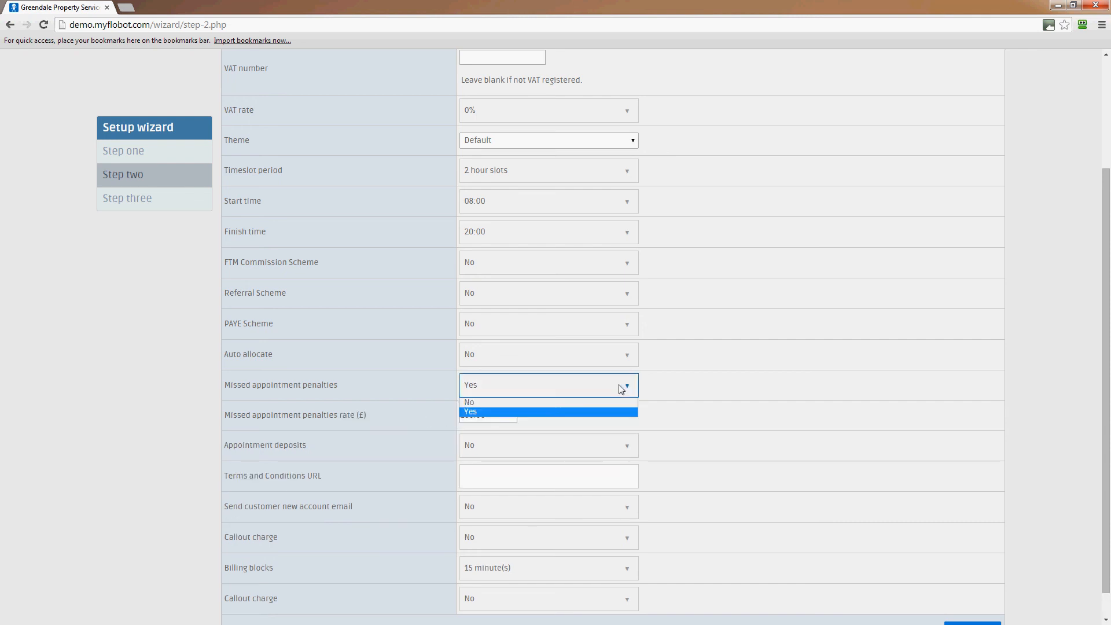
pyautogui.click(513, 405)
pyautogui.click(505, 394)
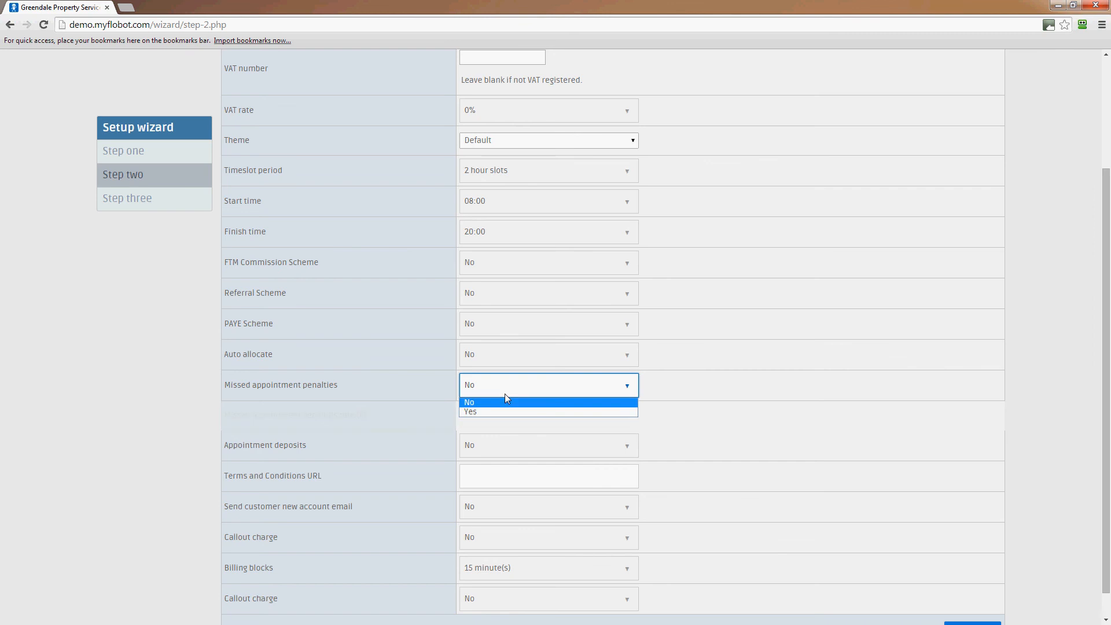
pyautogui.click(489, 404)
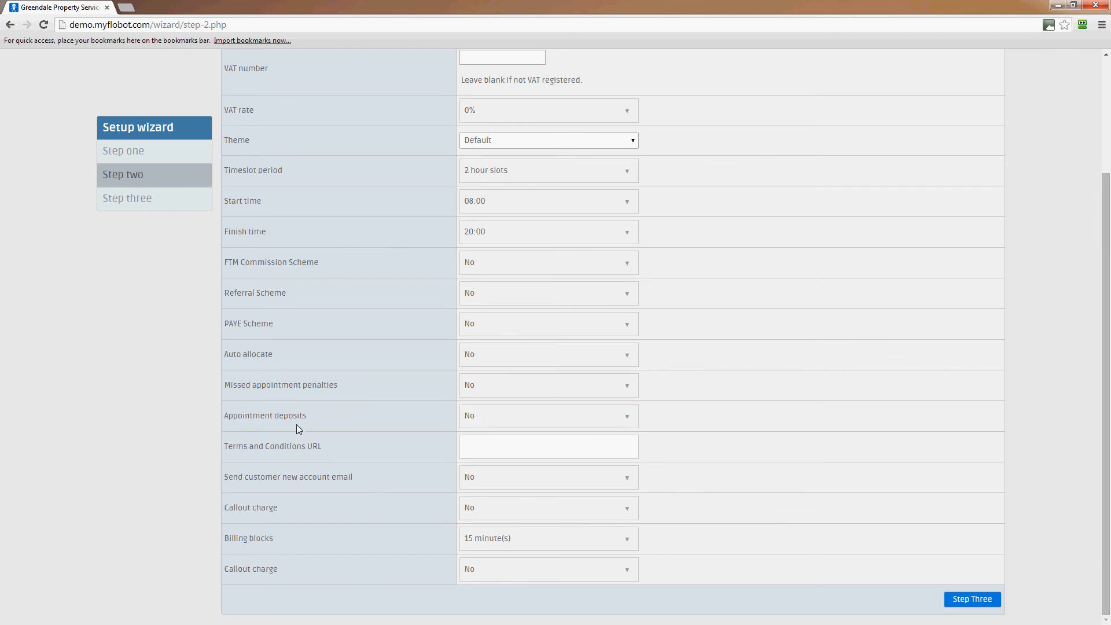
pyautogui.click(561, 417)
pyautogui.click(694, 422)
pyautogui.click(694, 422)
# Set the Terms and Conditions URL to gardeningcompany.co.uk/terms.html.
pyautogui.click(519, 450)
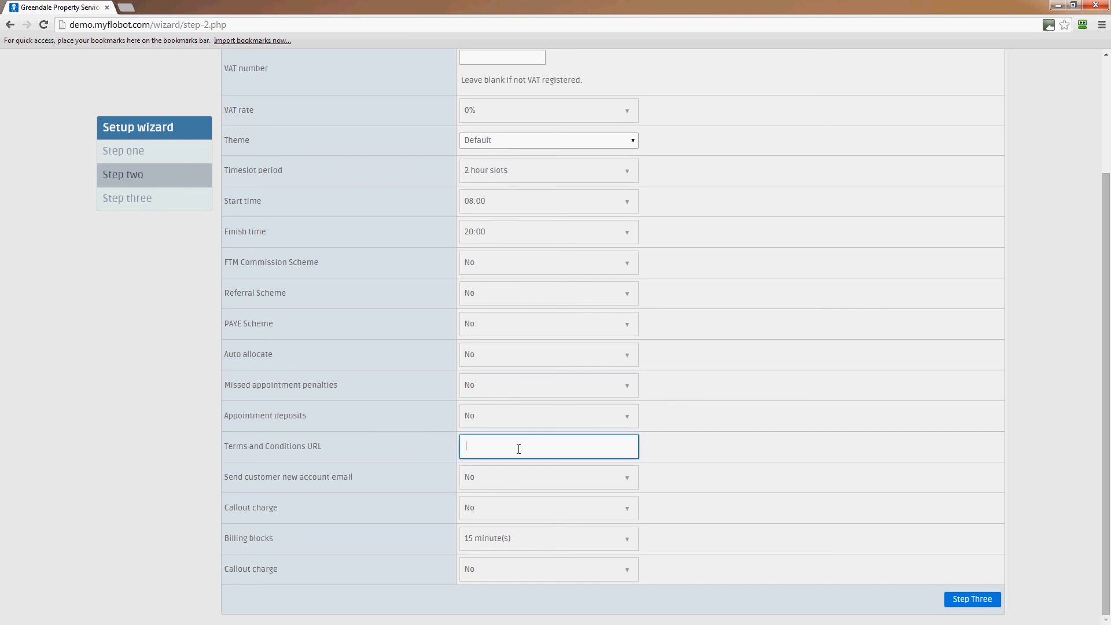
pyautogui.write('gardeningcompany')
pyautogui.write('.co.uk/terms.html')
# Try enabling the first callout charge, return it to No, and check the available billing block lengths, keeping 15 minute(s).
pyautogui.click(553, 509)
pyautogui.click(496, 535)
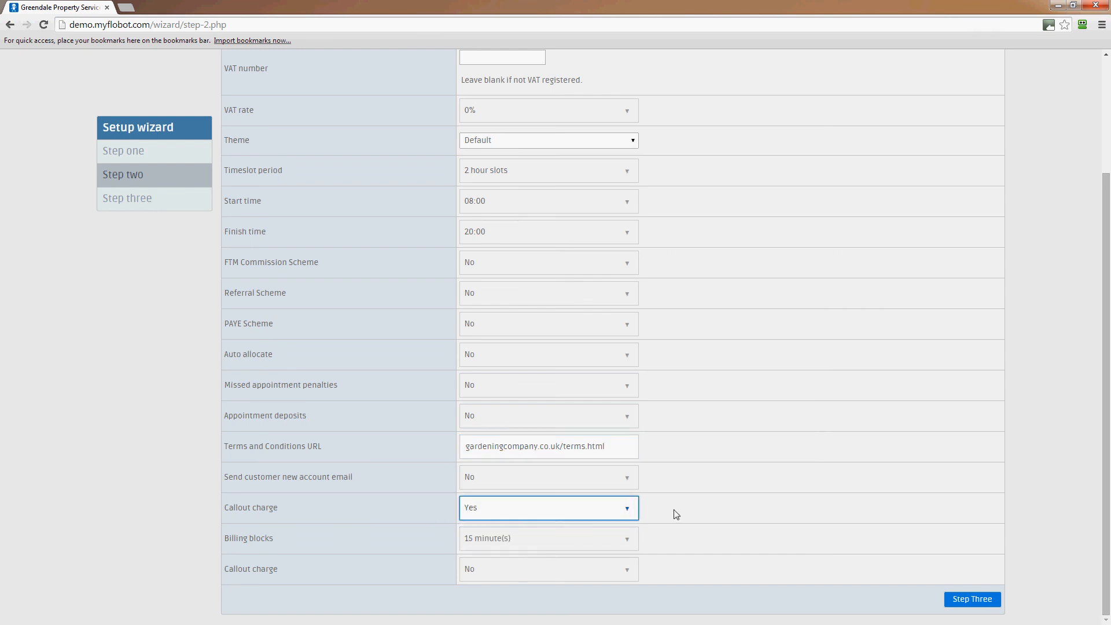
pyautogui.click(608, 511)
pyautogui.click(586, 534)
pyautogui.press('Up')
pyautogui.click(614, 539)
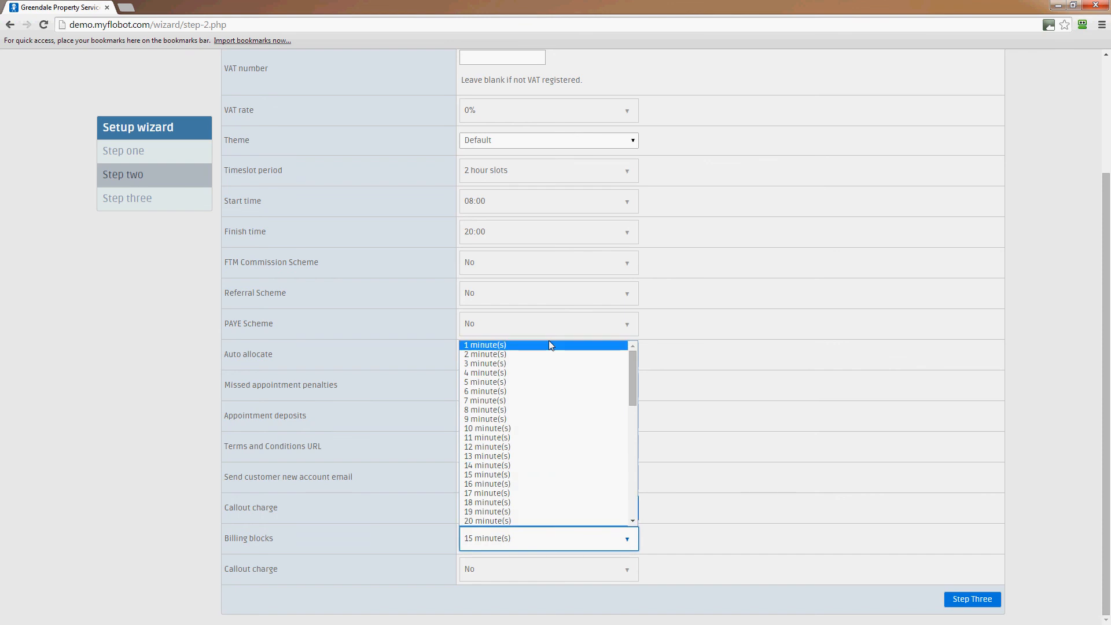
pyautogui.moveTo(633, 384)
pyautogui.mouseDown()
pyautogui.moveTo(633, 517)
pyautogui.moveTo(637, 365)
pyautogui.mouseUp()
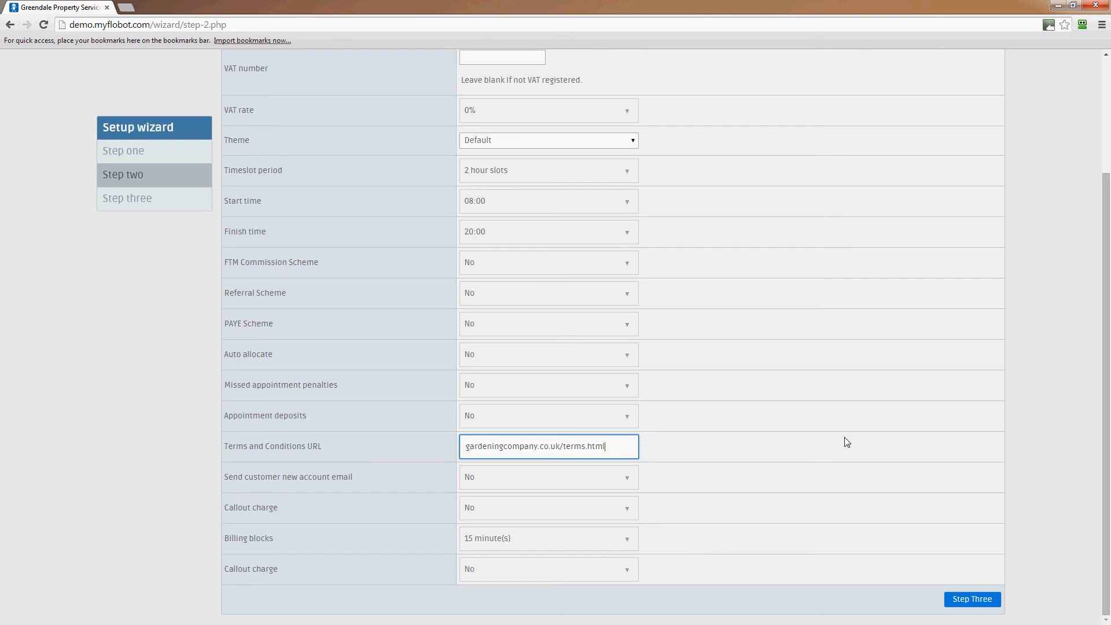
# Continue to step three of the setup wizard and enter the user's forename and surname.
pyautogui.click(332, 579)
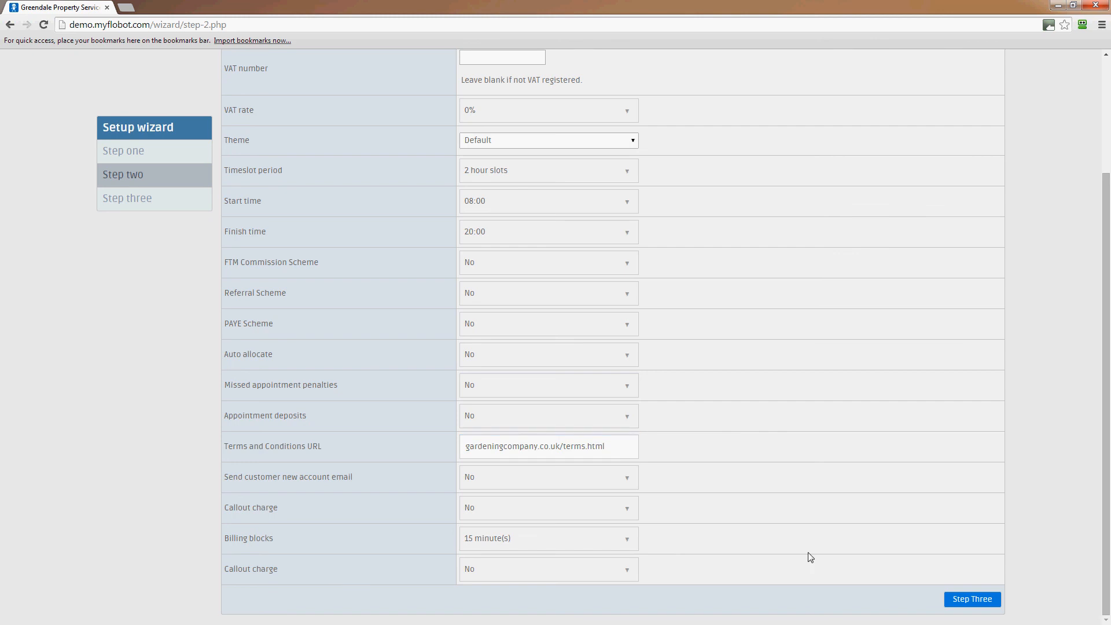
pyautogui.click(963, 602)
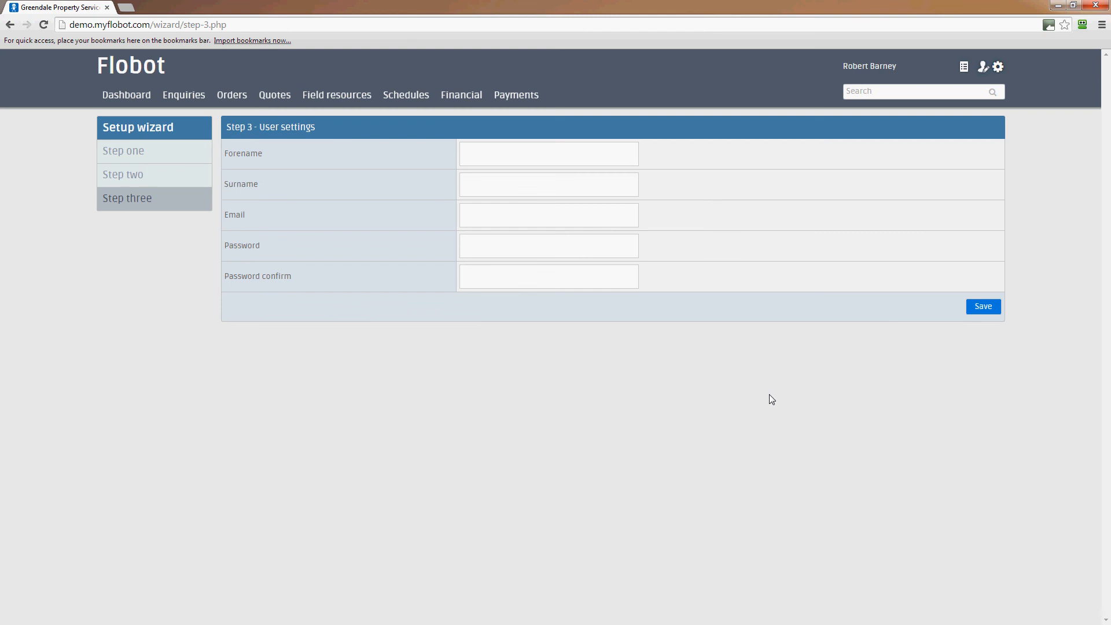
pyautogui.click(491, 154)
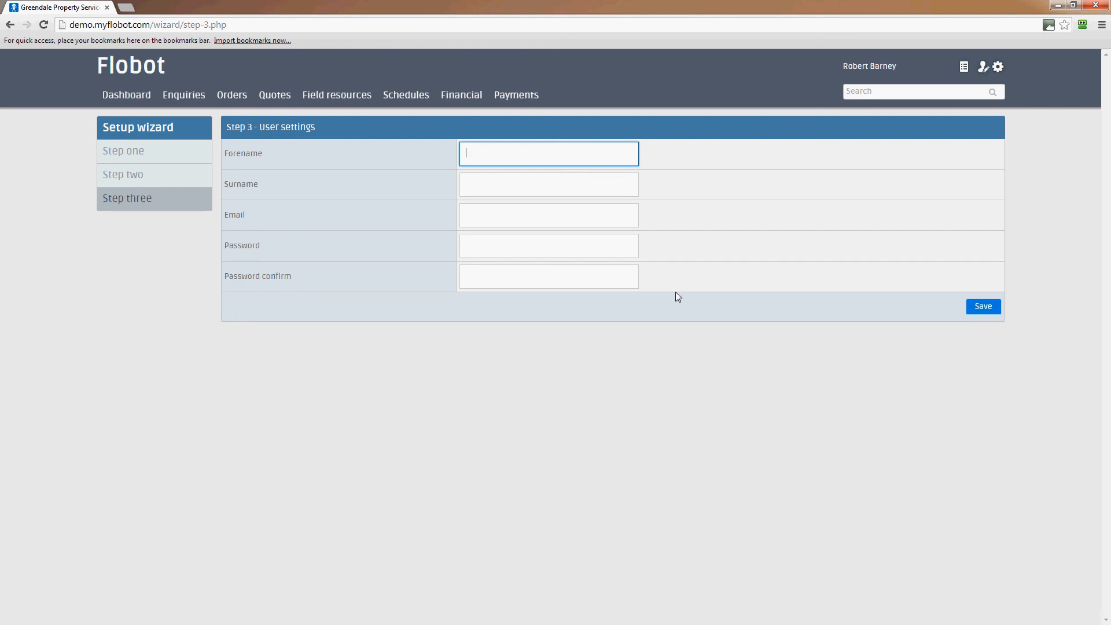
pyautogui.click(566, 181)
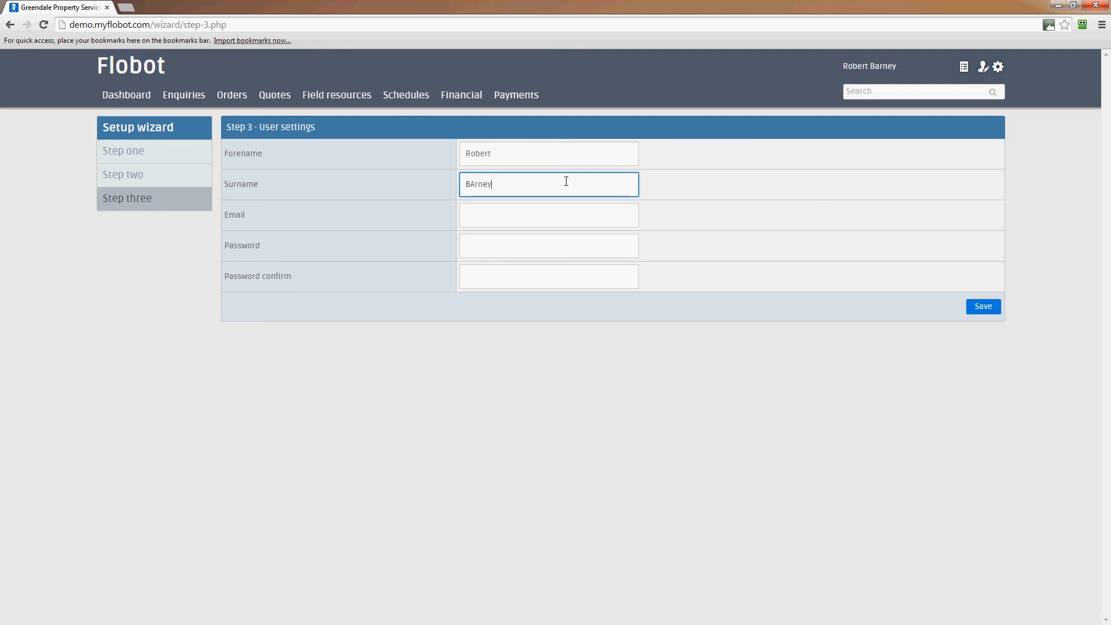
# Enter the user's email address in the user settings.
pyautogui.click(513, 206)
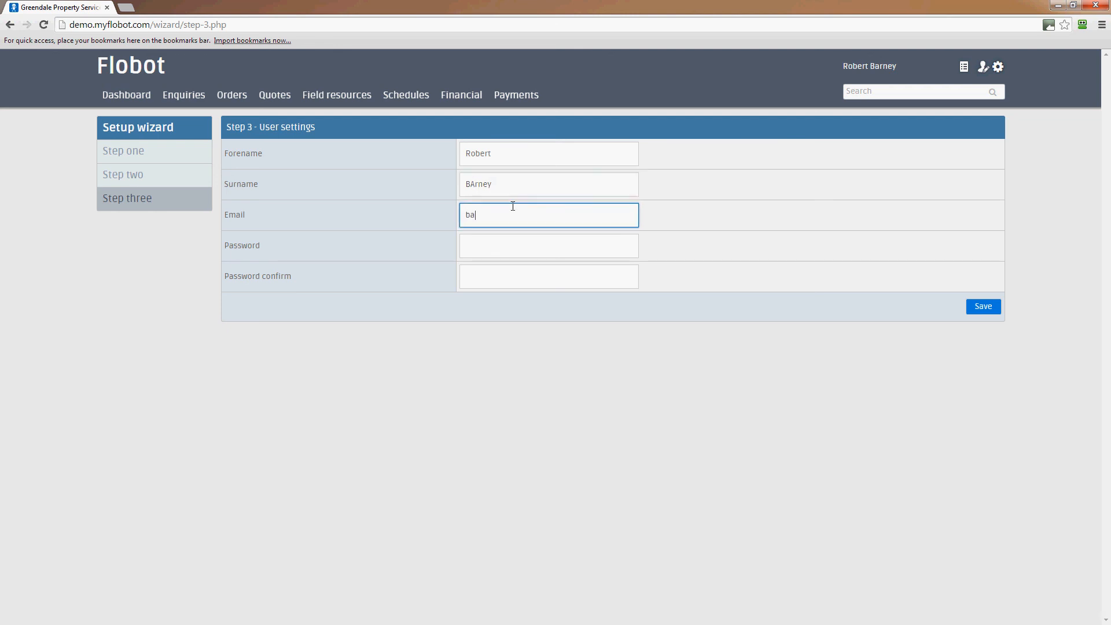
# Enter and confirm the account password, and save the user settings without storing the login in RoboForm.
pyautogui.click(509, 243)
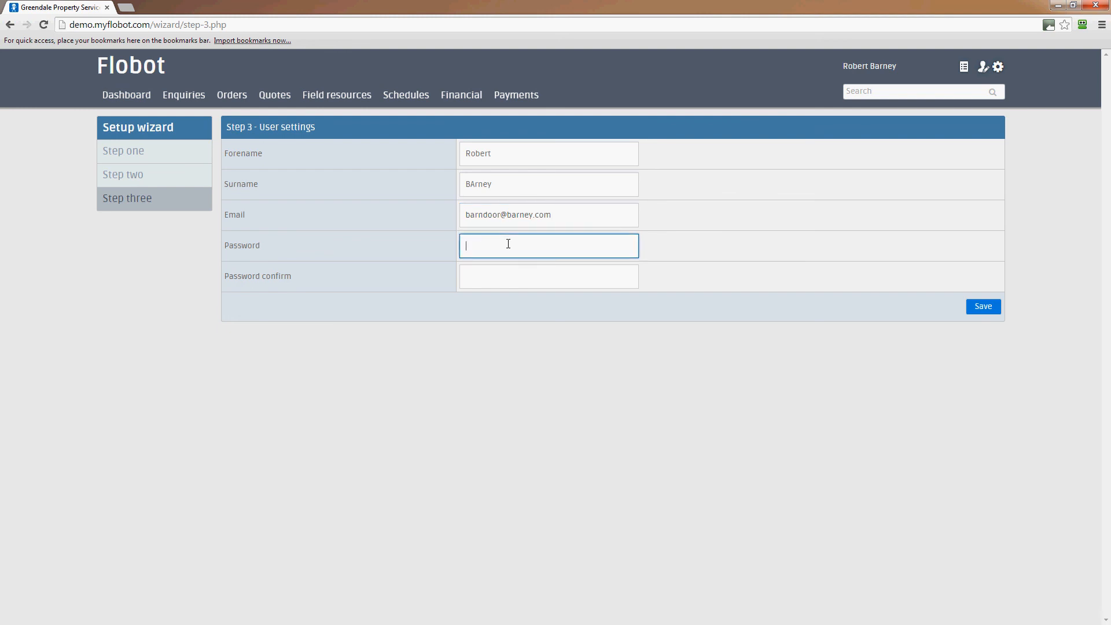
pyautogui.write('••••••••••••')
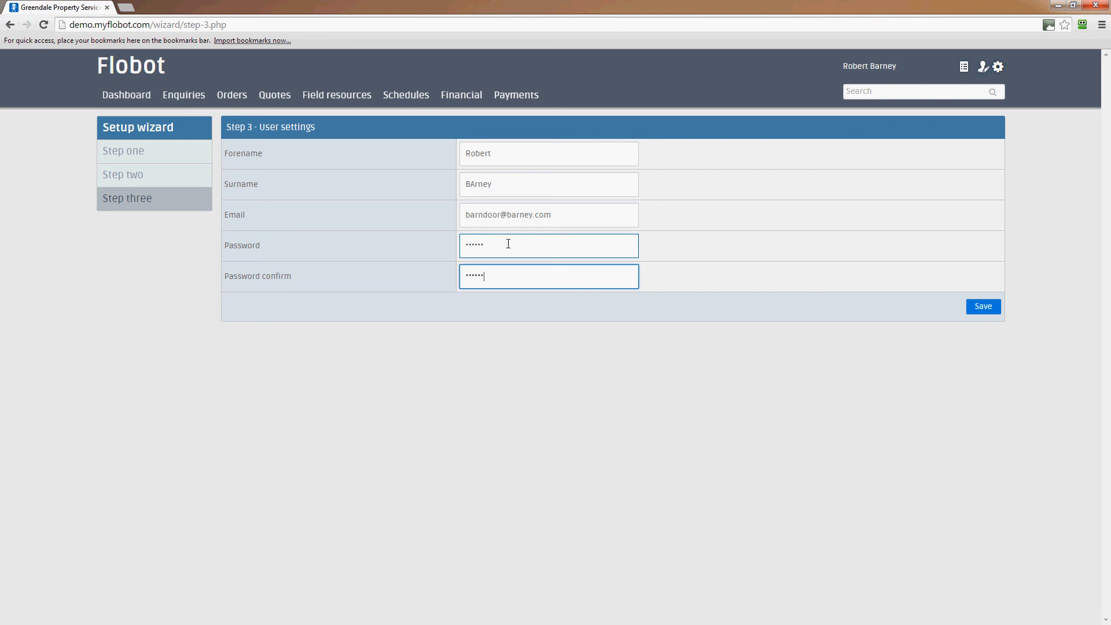
pyautogui.click(972, 308)
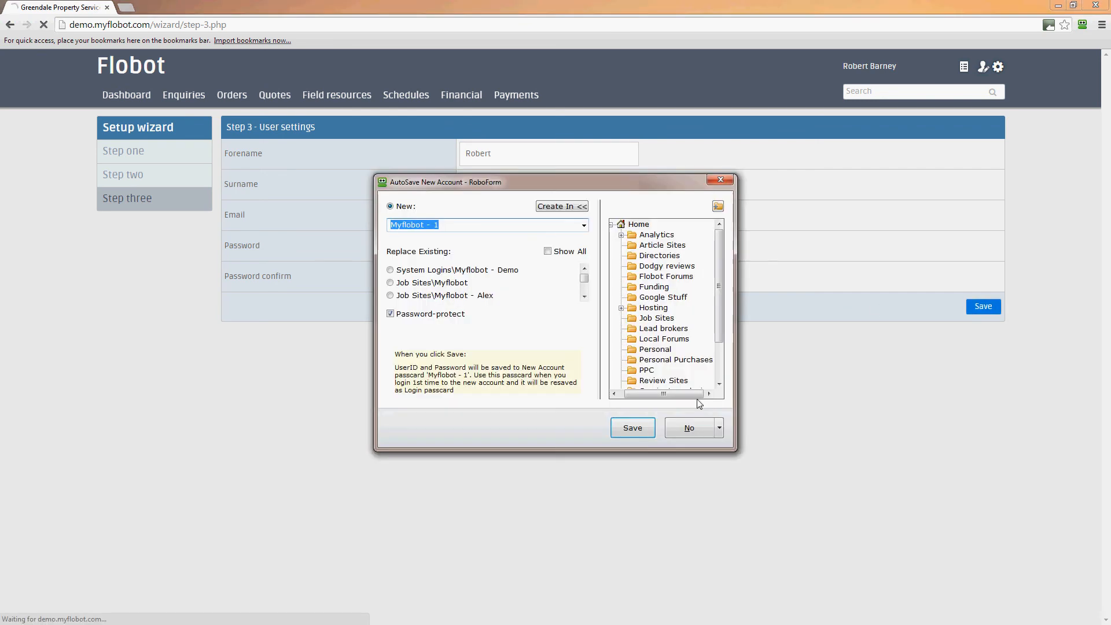
pyautogui.click(689, 428)
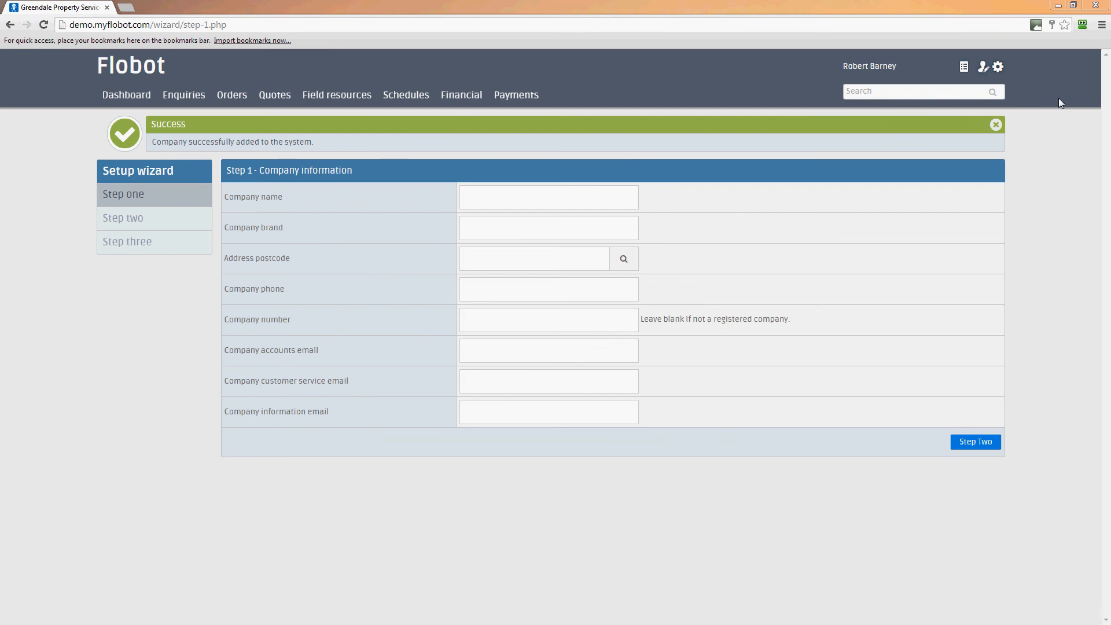